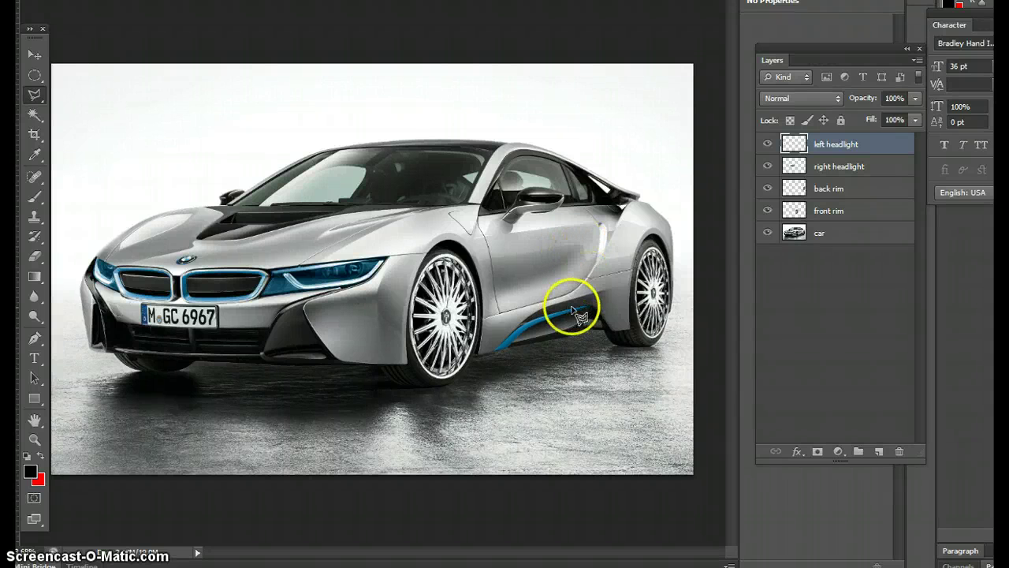
pyautogui.click(563, 325)
pyautogui.click(475, 336)
pyautogui.click(244, 282)
# - Choose the Polygonal Lasso tool and make the car layer active
pyautogui.click(35, 112)
pyautogui.click(34, 96)
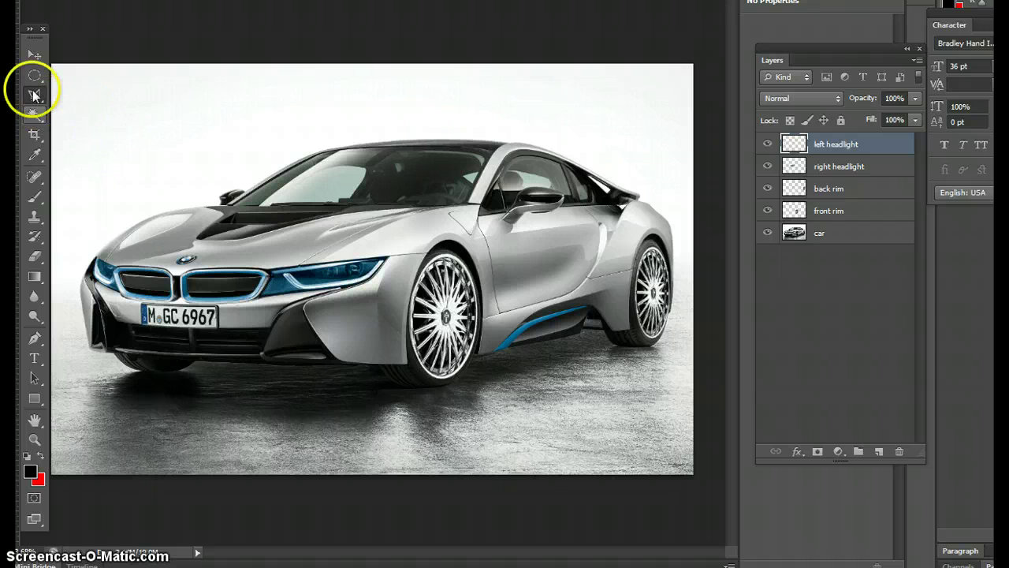
pyautogui.click(34, 94)
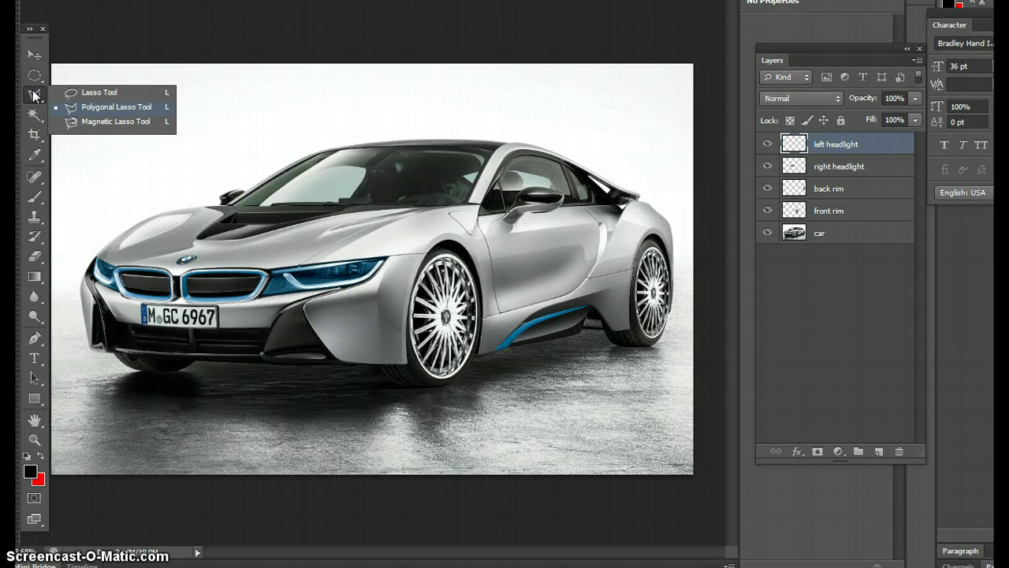
pyautogui.click(117, 106)
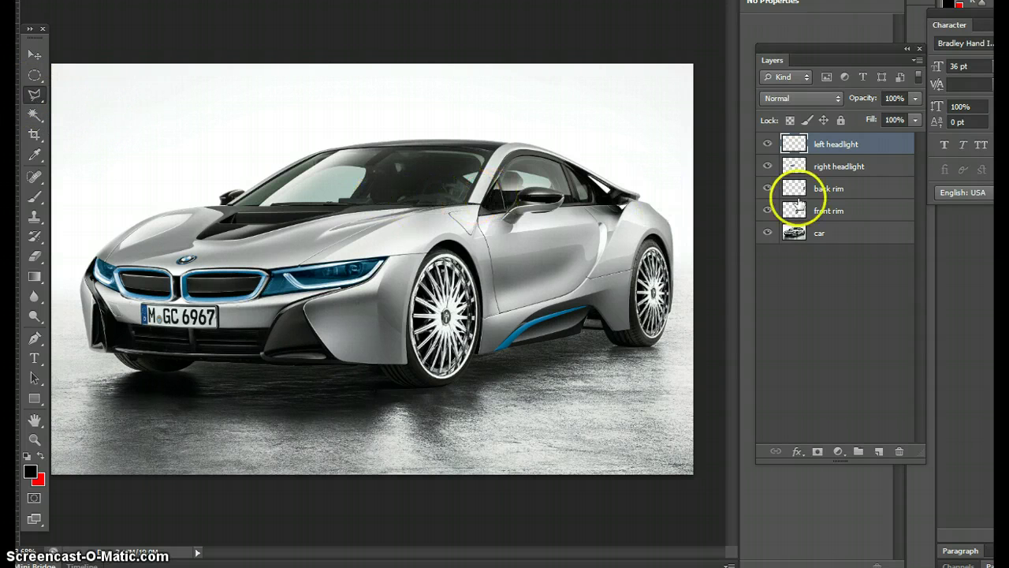
pyautogui.click(846, 235)
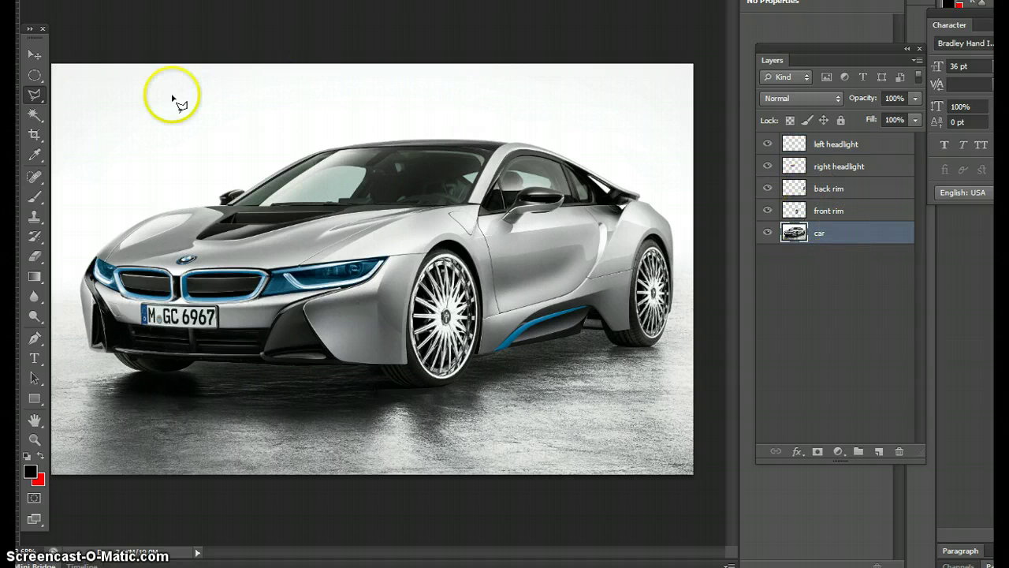
# - Select the upper strip of the car's front windshield with the Polygonal Lasso, closing the outline along a straight lower edge
pyautogui.click(33, 440)
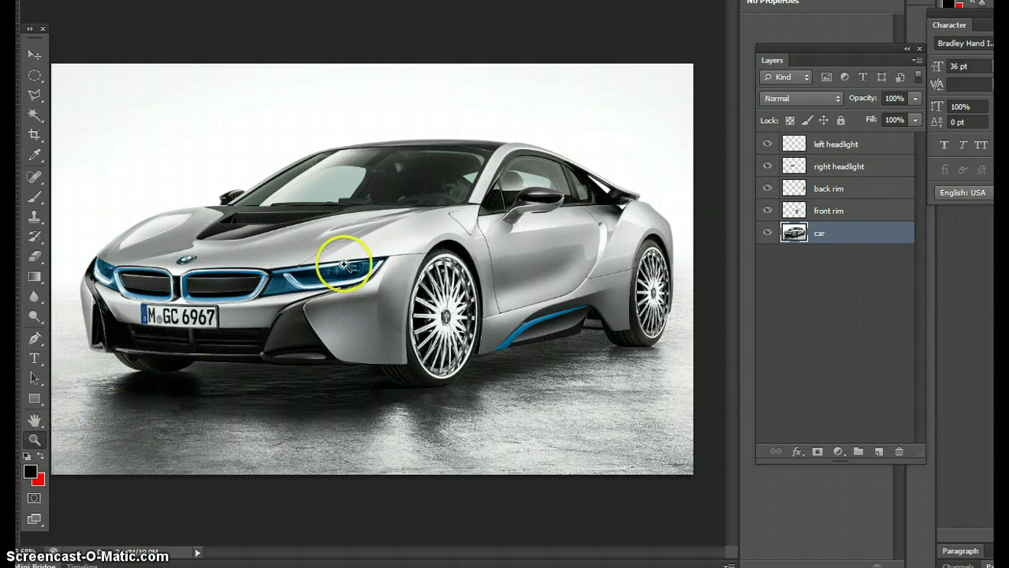
pyautogui.click(375, 193)
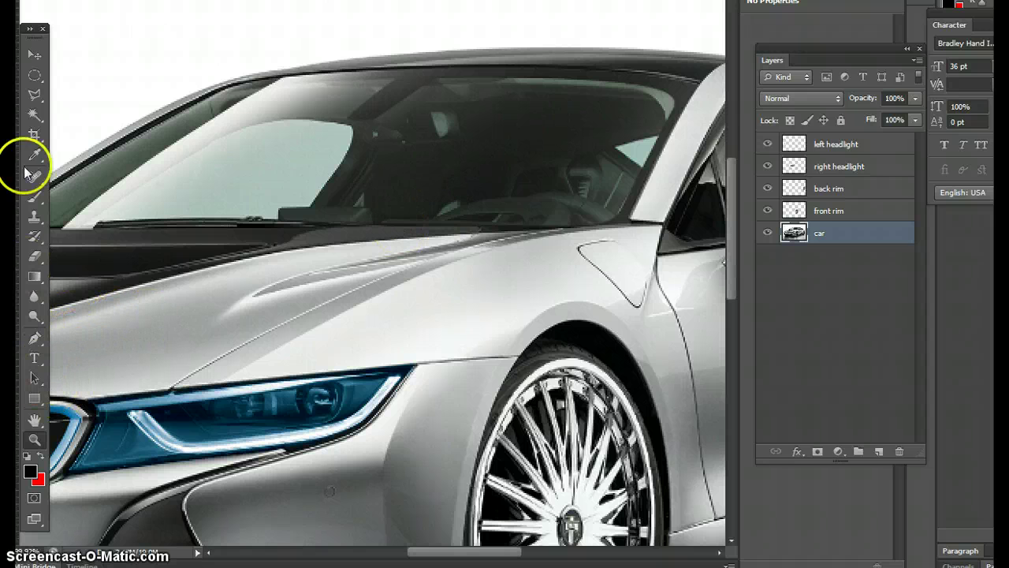
pyautogui.click(39, 95)
pyautogui.click(111, 106)
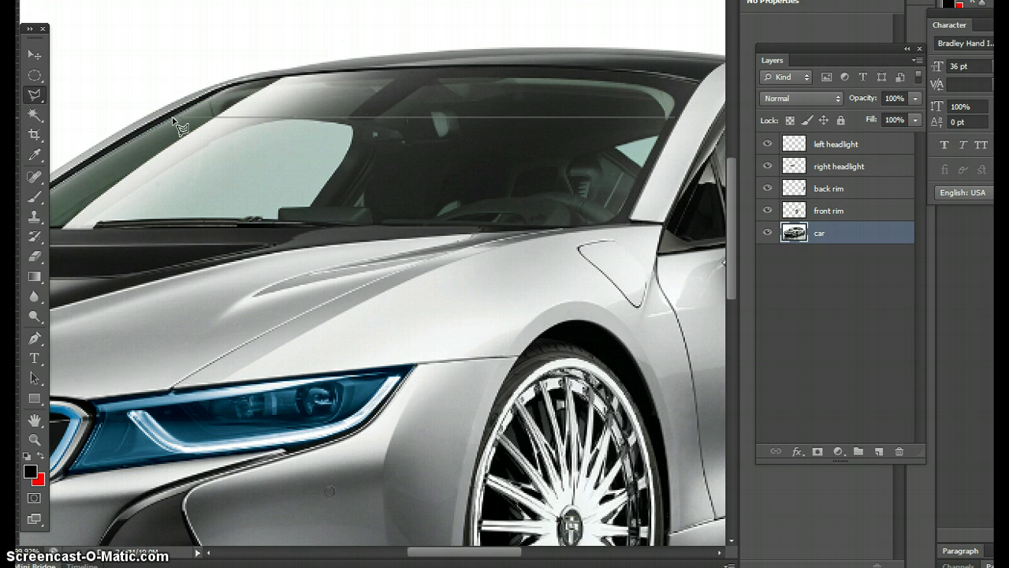
pyautogui.click(680, 117)
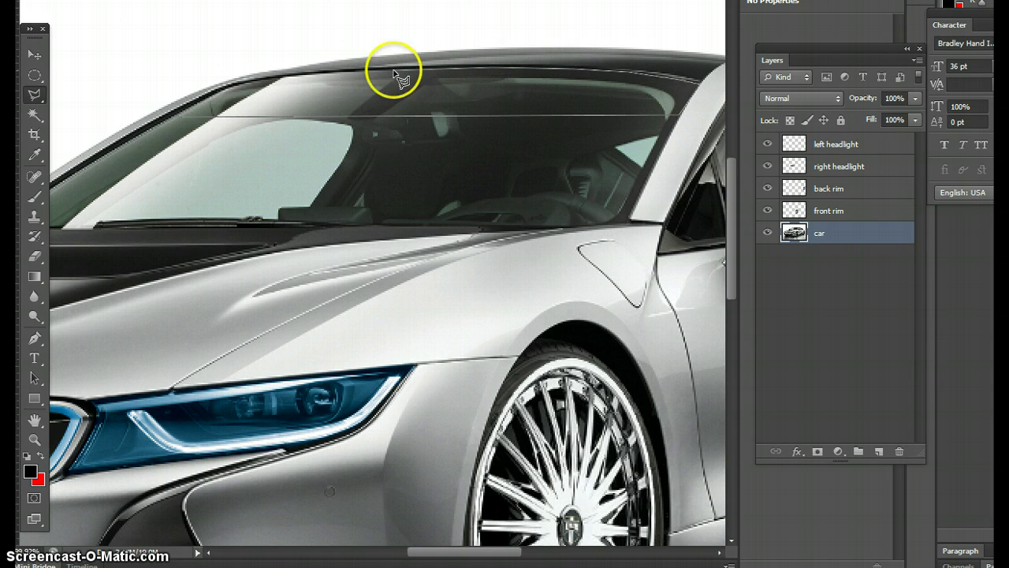
pyautogui.click(313, 75)
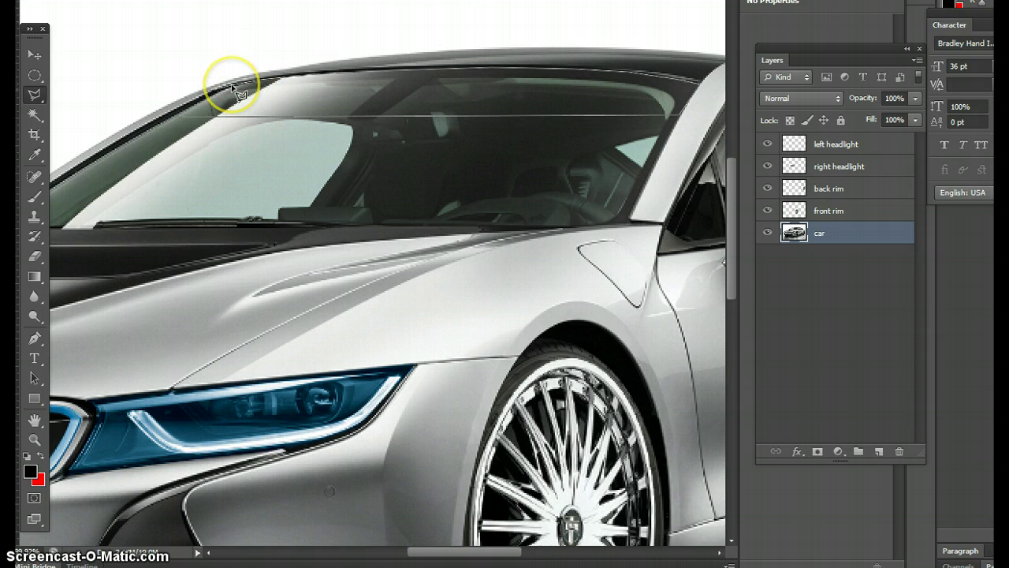
pyautogui.click(188, 115)
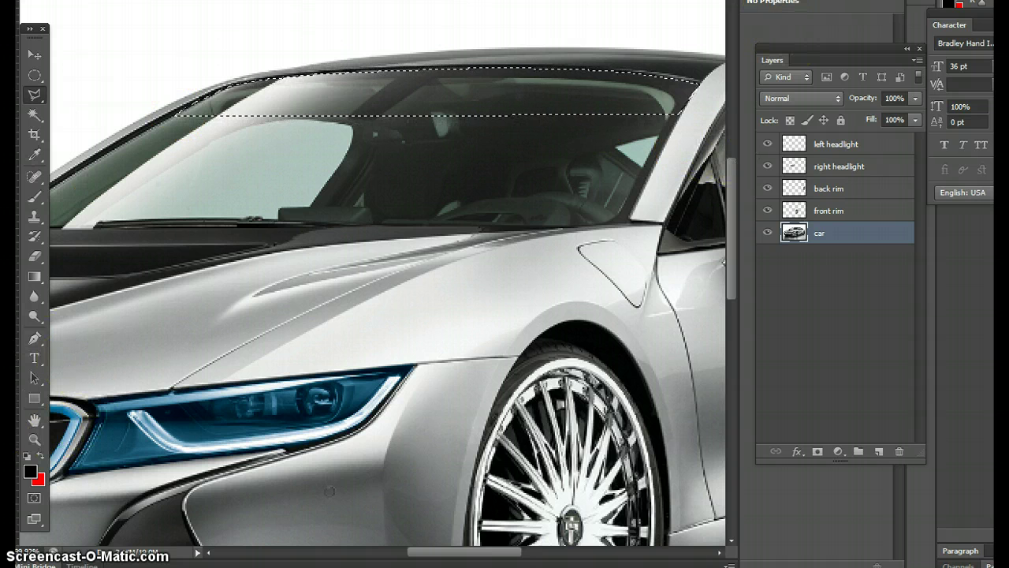
# - Try to copy the selected windshield strip with the front rim layer active
pyautogui.hotkey('alt', 'v')
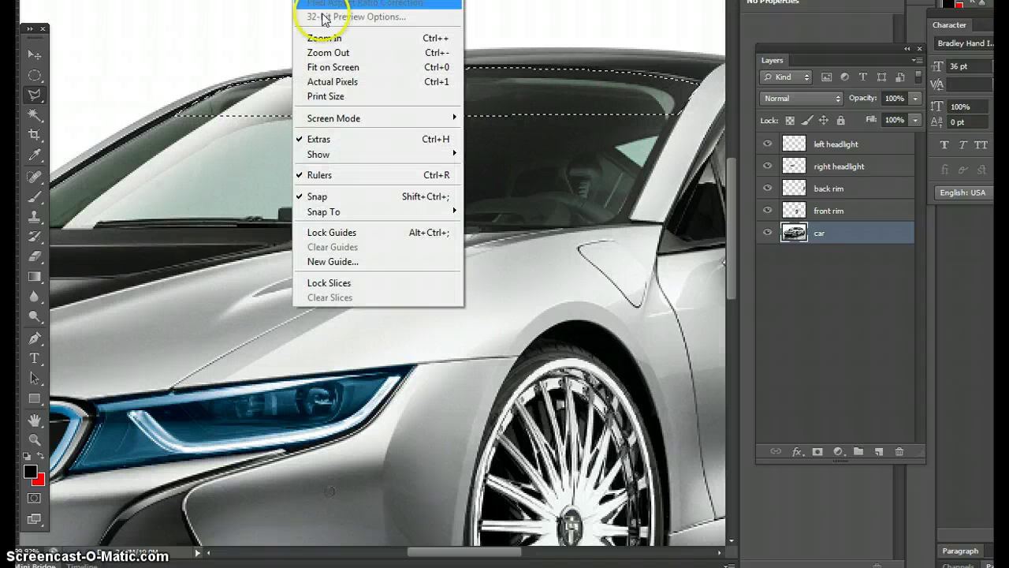
pyautogui.click(447, 73)
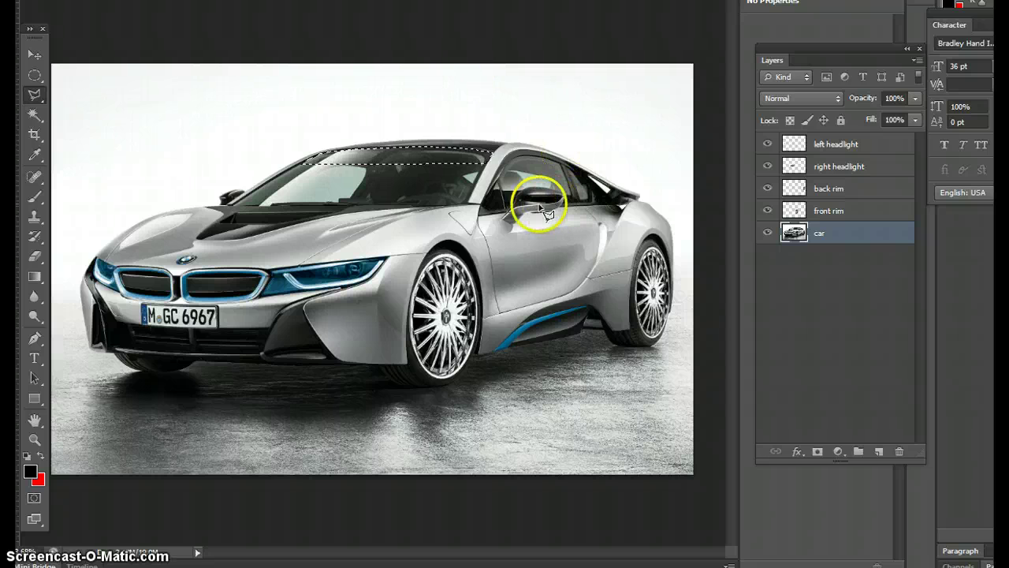
pyautogui.click(848, 208)
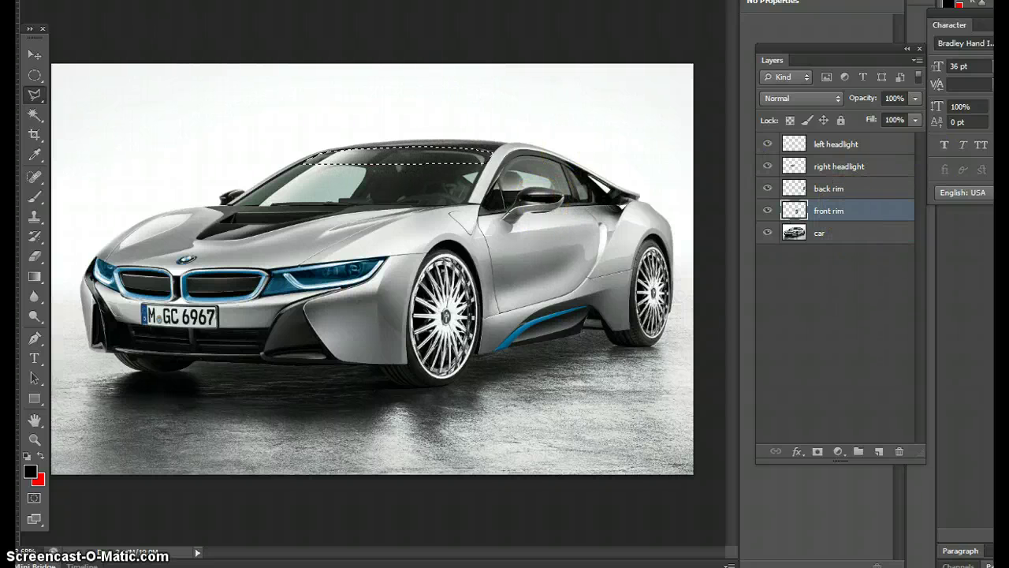
pyautogui.click(77, 2)
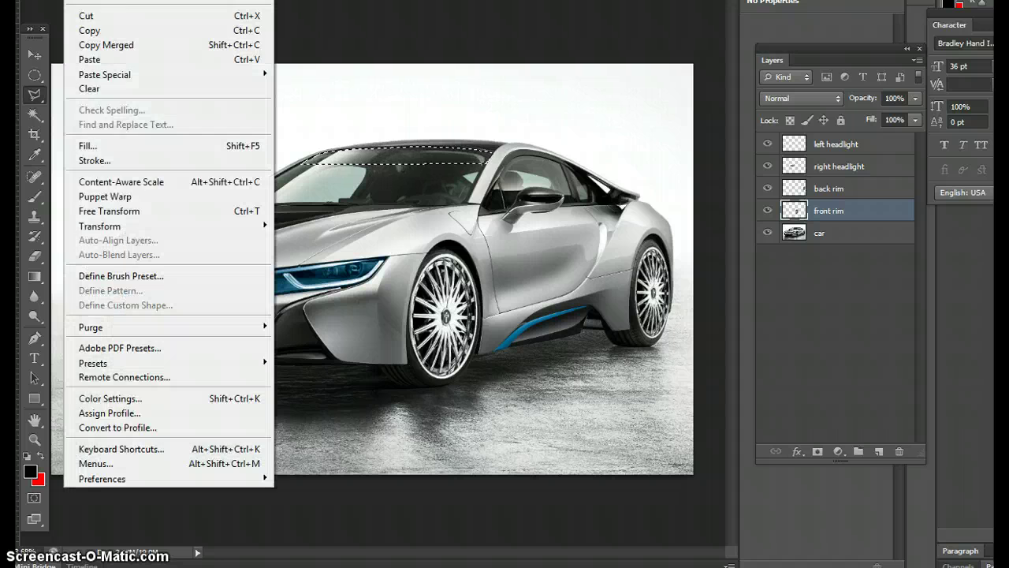
pyautogui.click(106, 36)
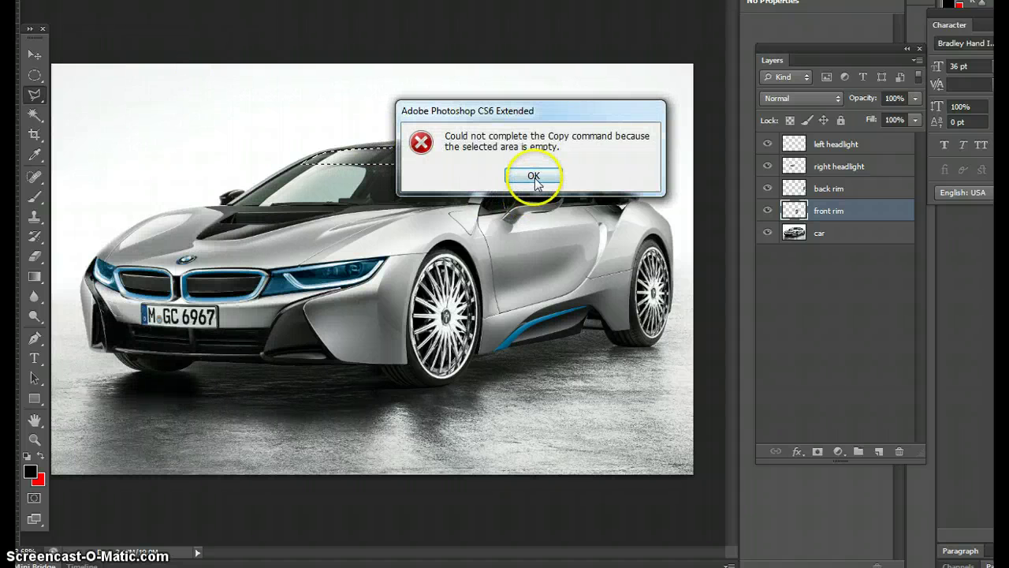
pyautogui.click(534, 177)
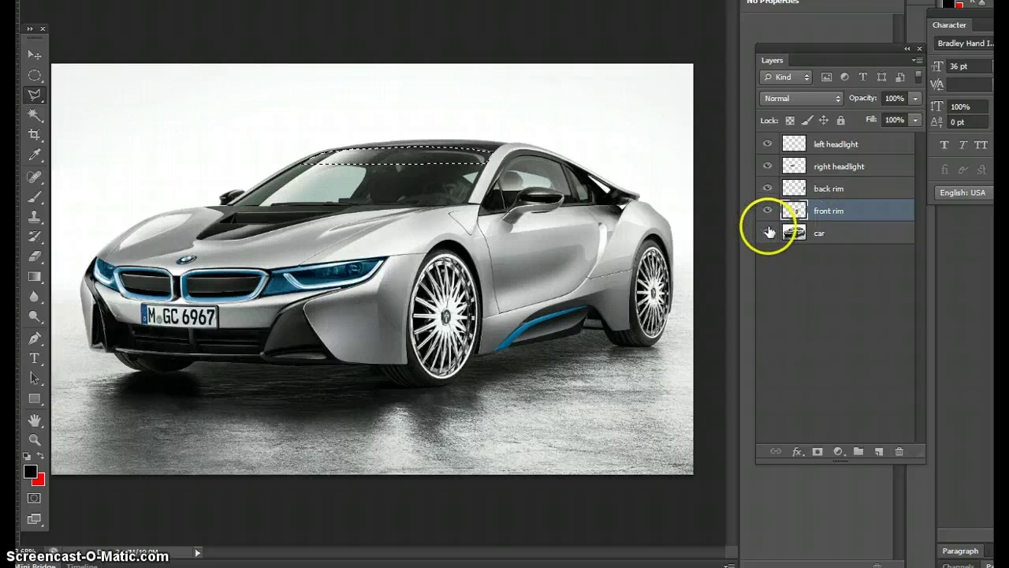
# - Isolate the front rim layer and toggle its visibility to inspect what it contains inside the selection
pyautogui.moveTo(768, 232); pyautogui.dragTo(767, 144)
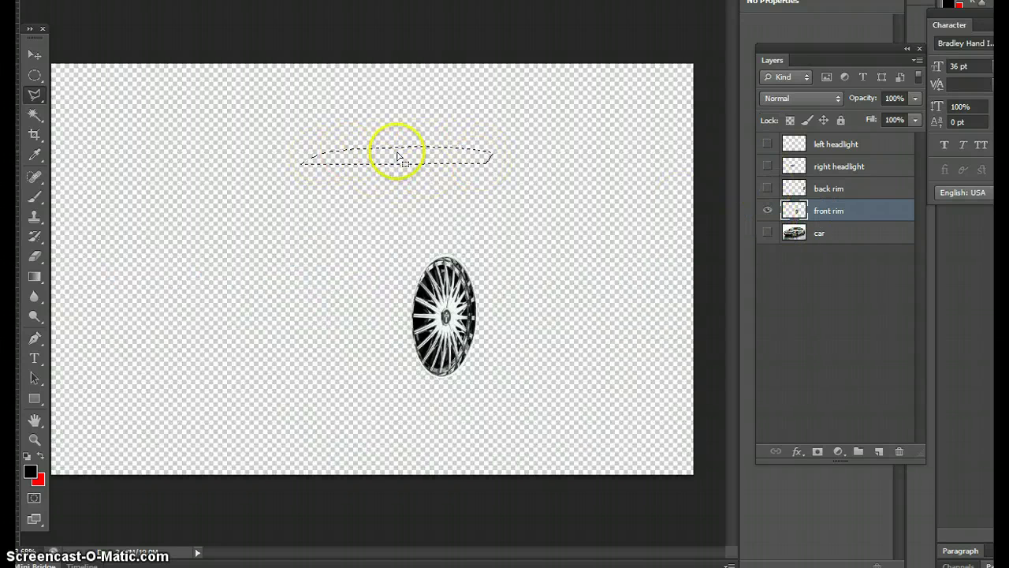
pyautogui.click(767, 212)
pyautogui.click(768, 211)
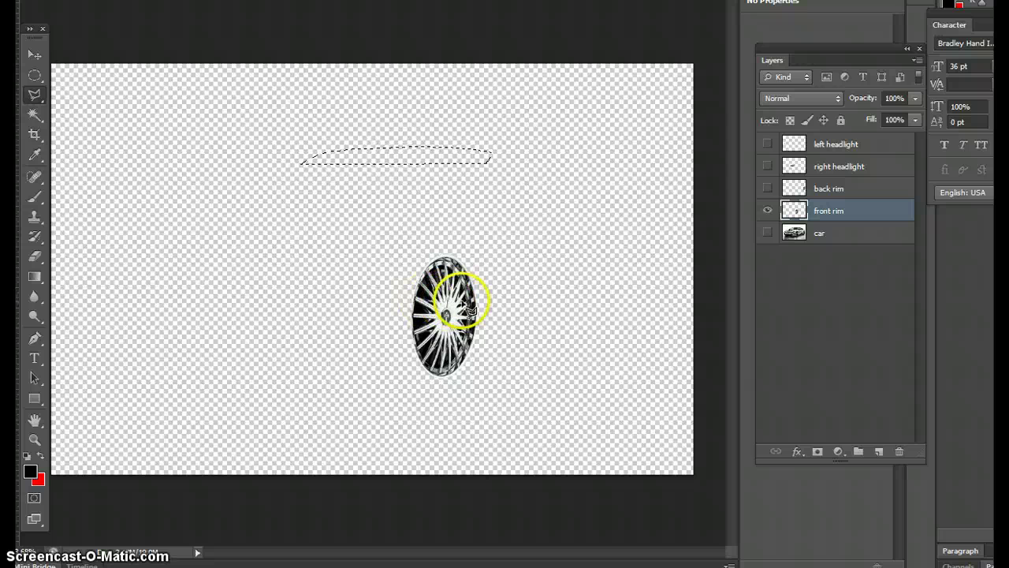
# - Make the car layer active and show all the hidden layers again
pyautogui.click(824, 234)
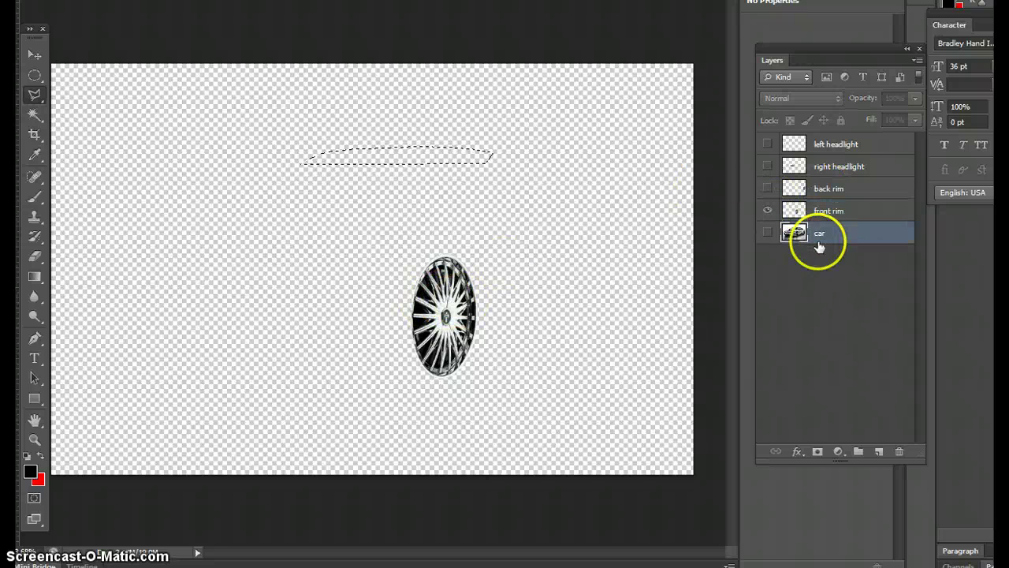
pyautogui.click(767, 233)
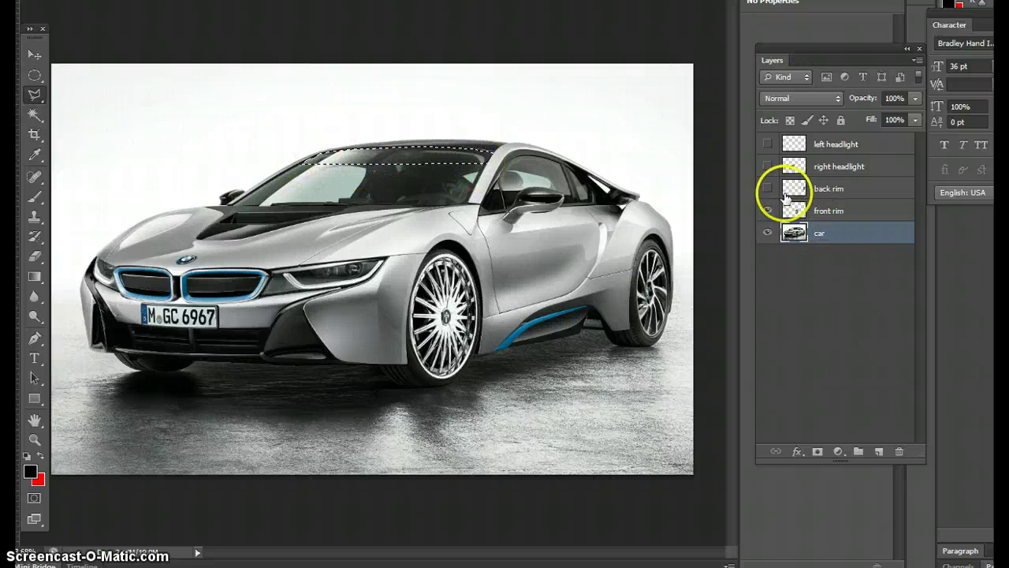
pyautogui.moveTo(767, 191); pyautogui.dragTo(768, 145)
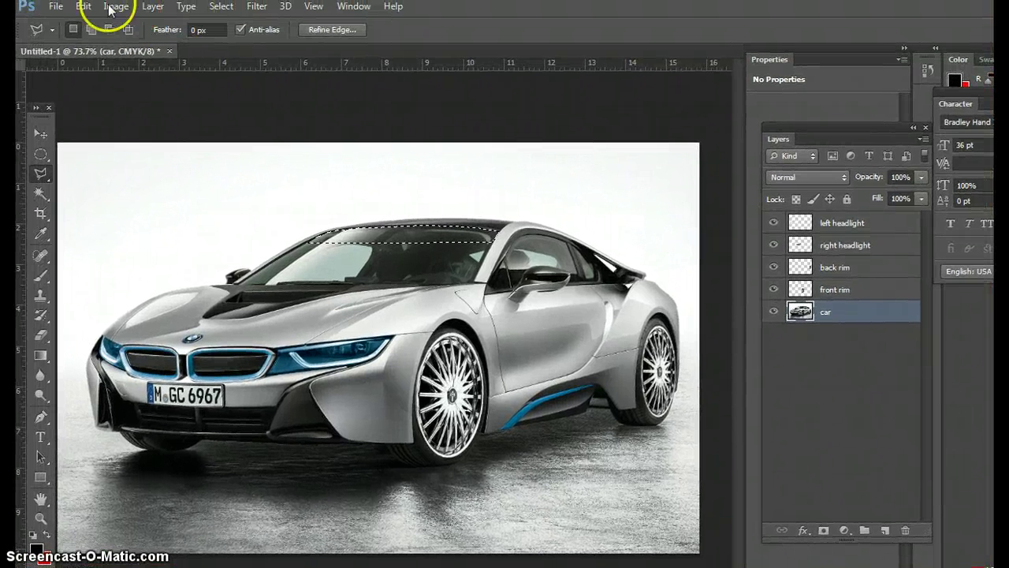
# - Copy the selected windshield strip from the car layer and paste it as a new layer
pyautogui.click(83, 7)
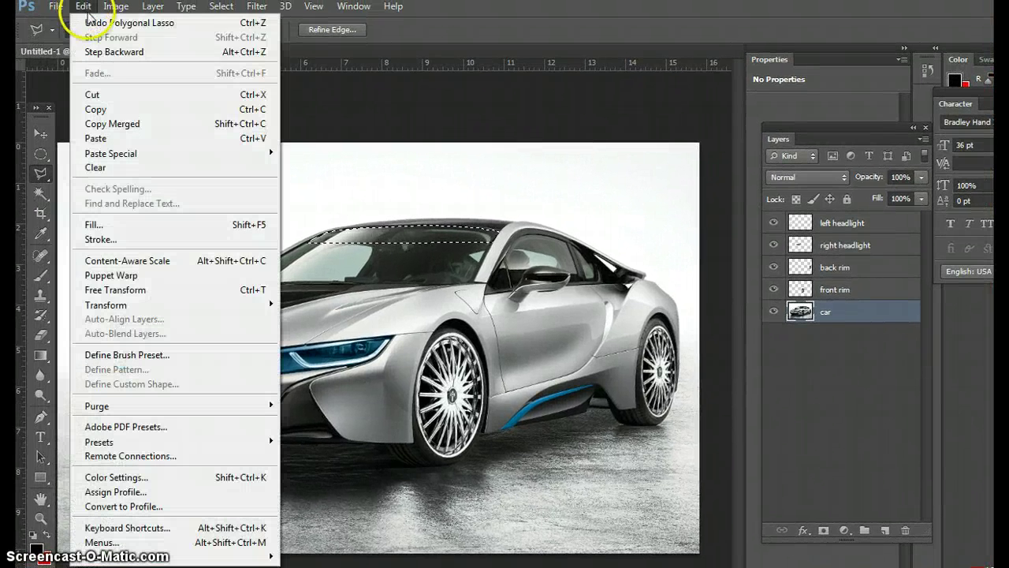
pyautogui.click(97, 114)
pyautogui.click(83, 7)
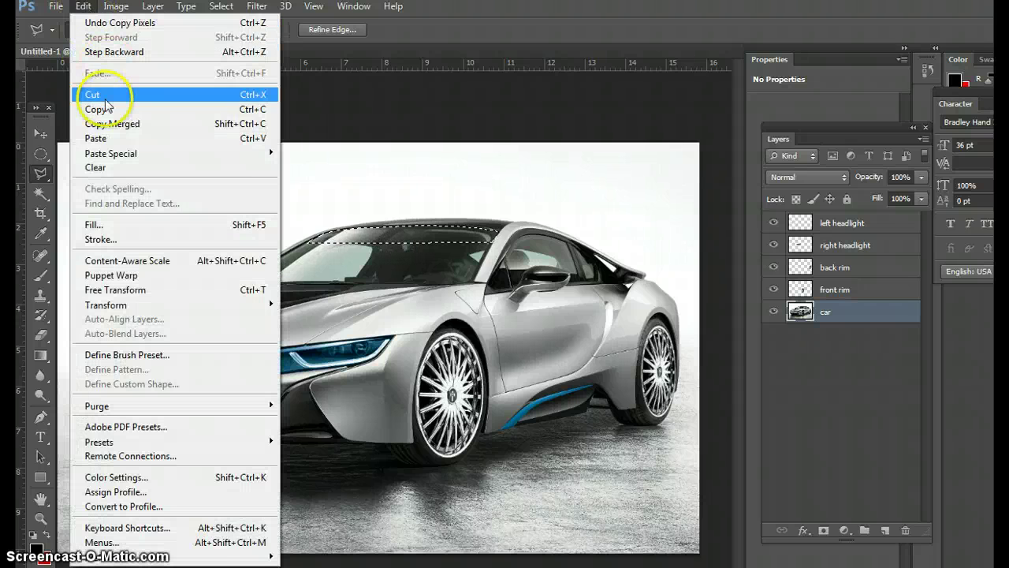
pyautogui.click(95, 138)
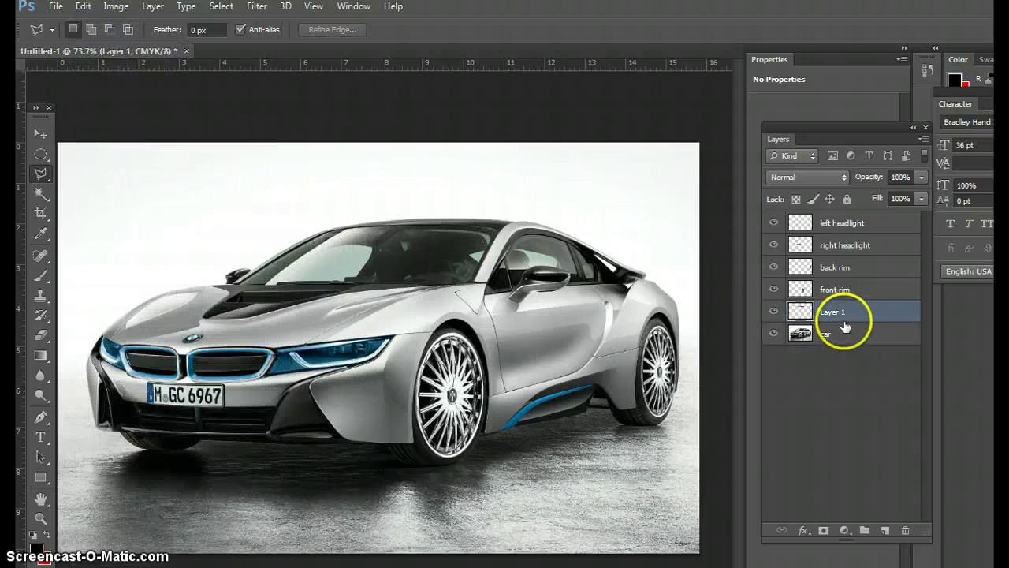
# - Hide every layer except the pasted windshield strip and toggle its visibility to check its content
pyautogui.click(773, 334)
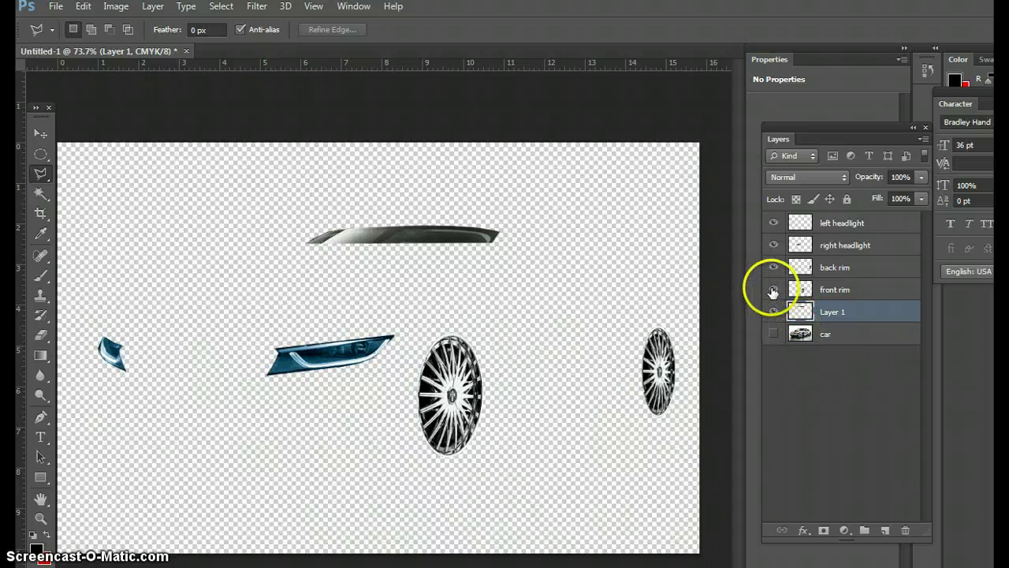
pyautogui.moveTo(774, 290); pyautogui.dragTo(772, 215)
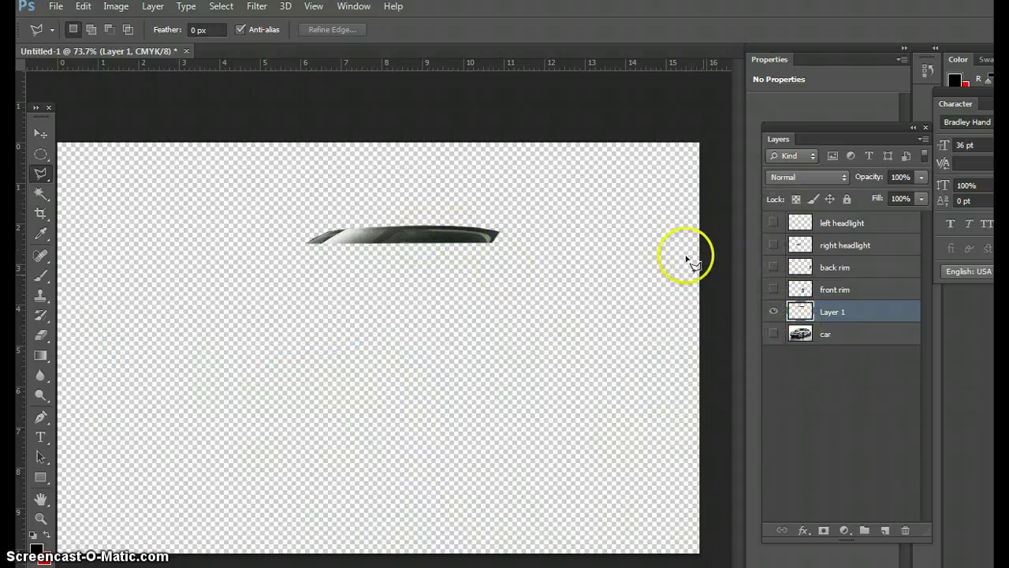
pyautogui.click(774, 312)
pyautogui.click(773, 312)
pyautogui.click(773, 311)
pyautogui.click(773, 312)
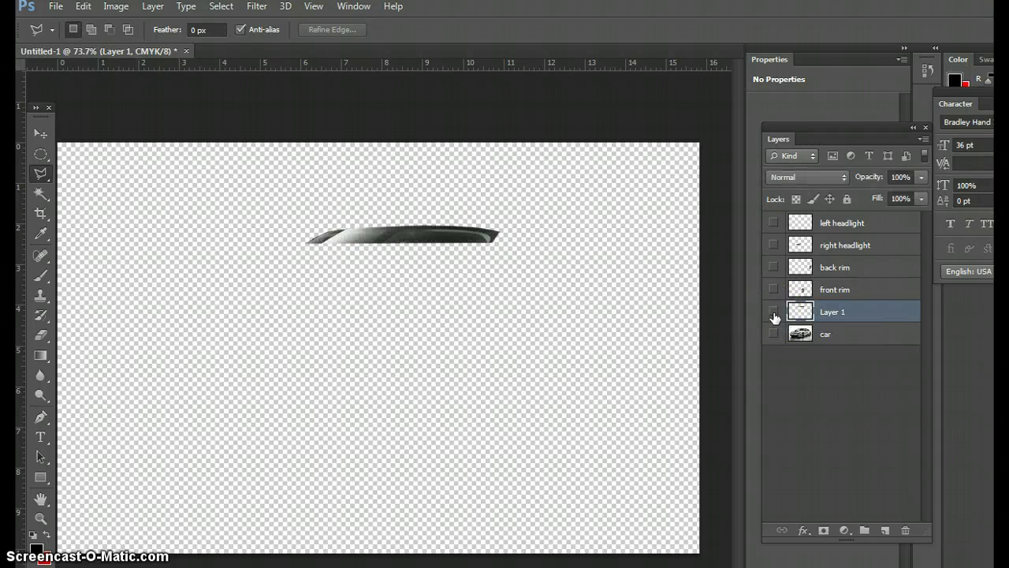
pyautogui.click(773, 312)
pyautogui.click(774, 312)
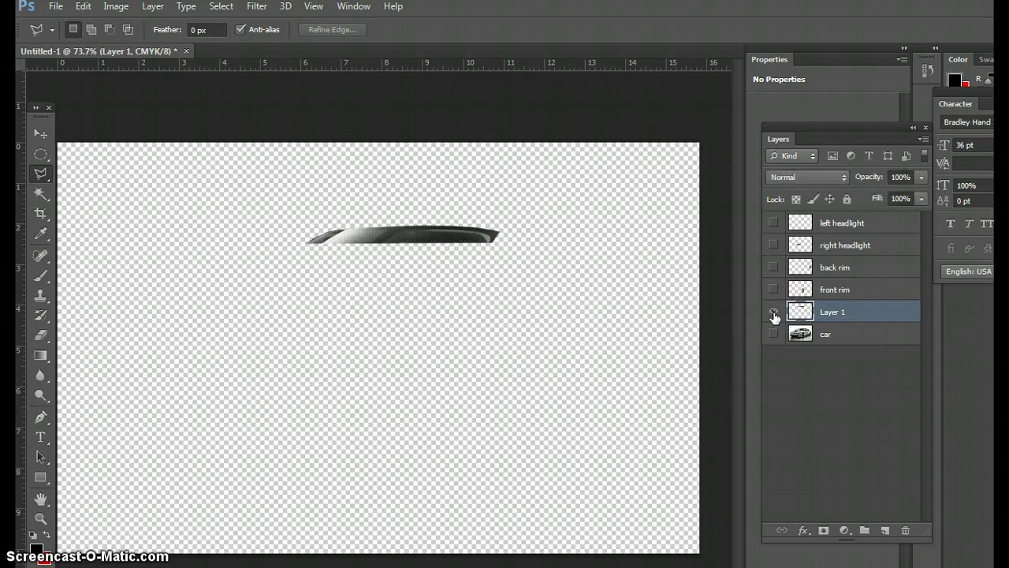
# - Rename the pasted layer "front windshield" and make the car, rim and headlight layers visible again
pyautogui.doubleClick(842, 311)
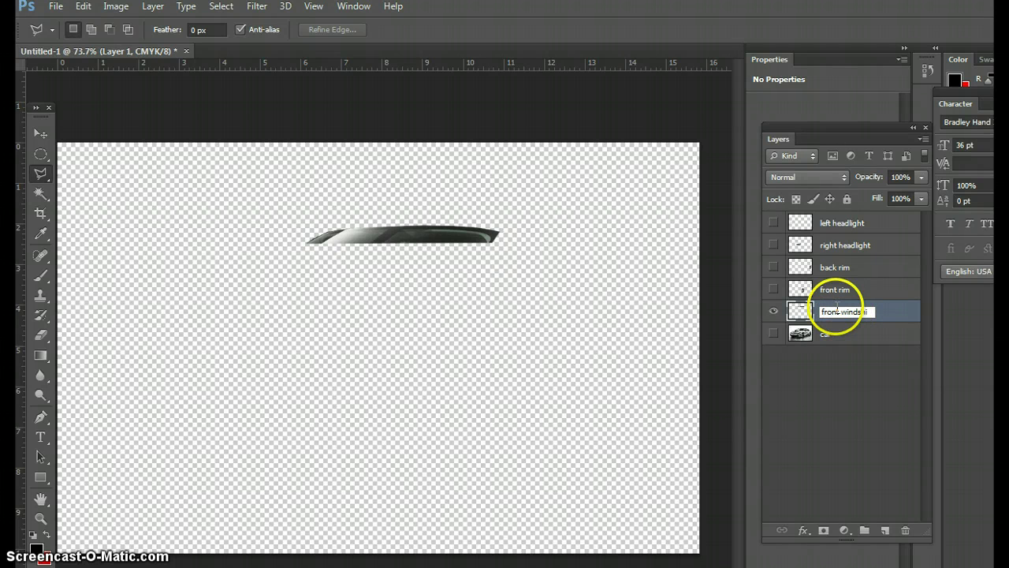
pyautogui.press('Return')
pyautogui.click(773, 334)
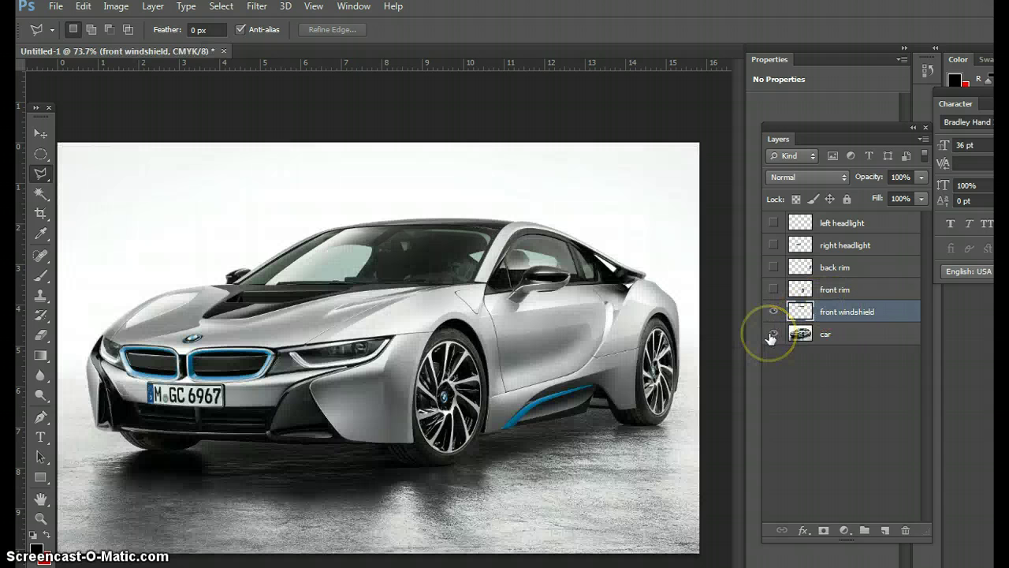
pyautogui.click(774, 290)
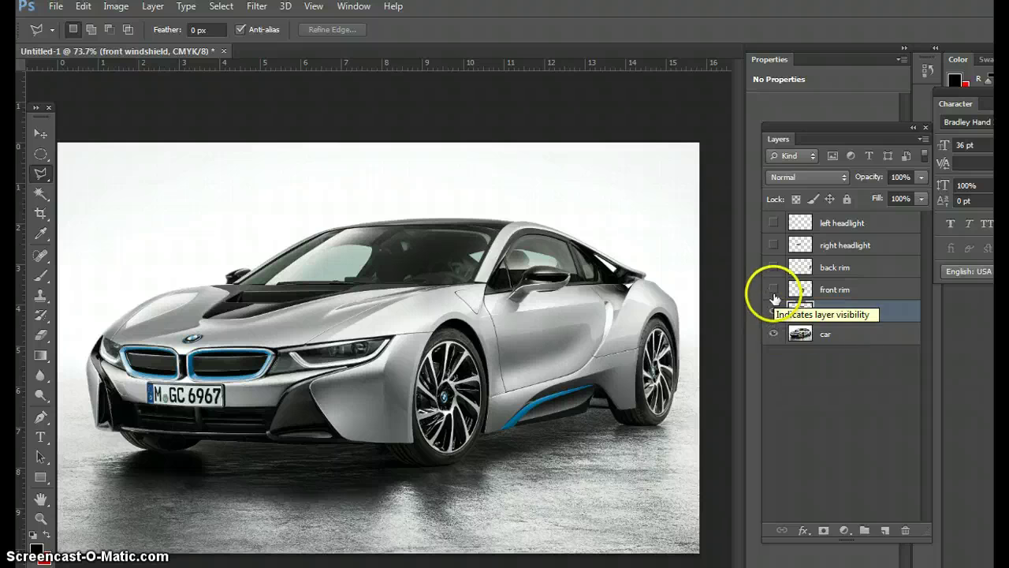
pyautogui.moveTo(774, 294); pyautogui.dragTo(771, 223)
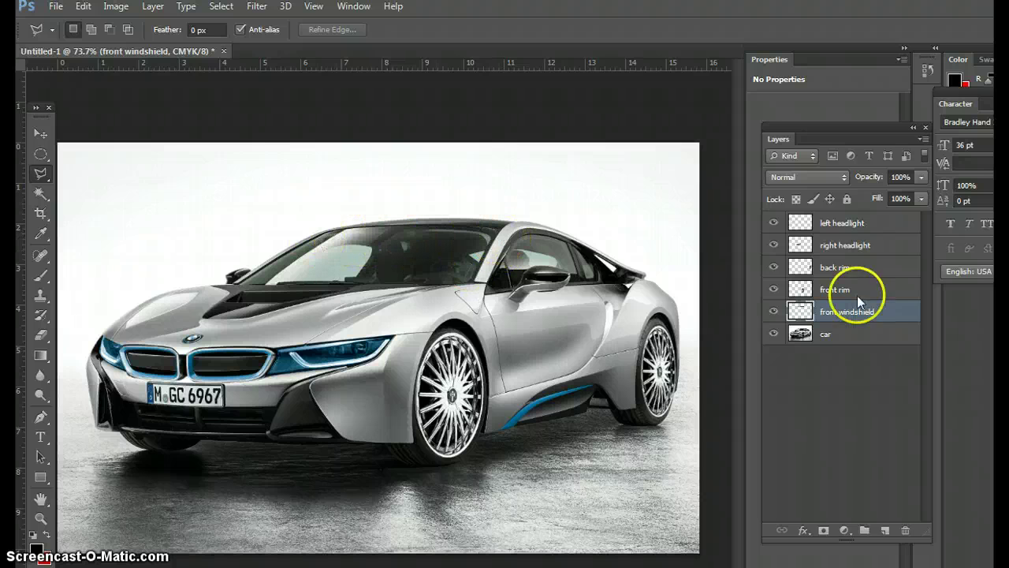
# - Move the front windshield layer to the top of the stack and darken it with Levels, setting the midtone input to 0.16
pyautogui.moveTo(878, 315); pyautogui.dragTo(871, 219)
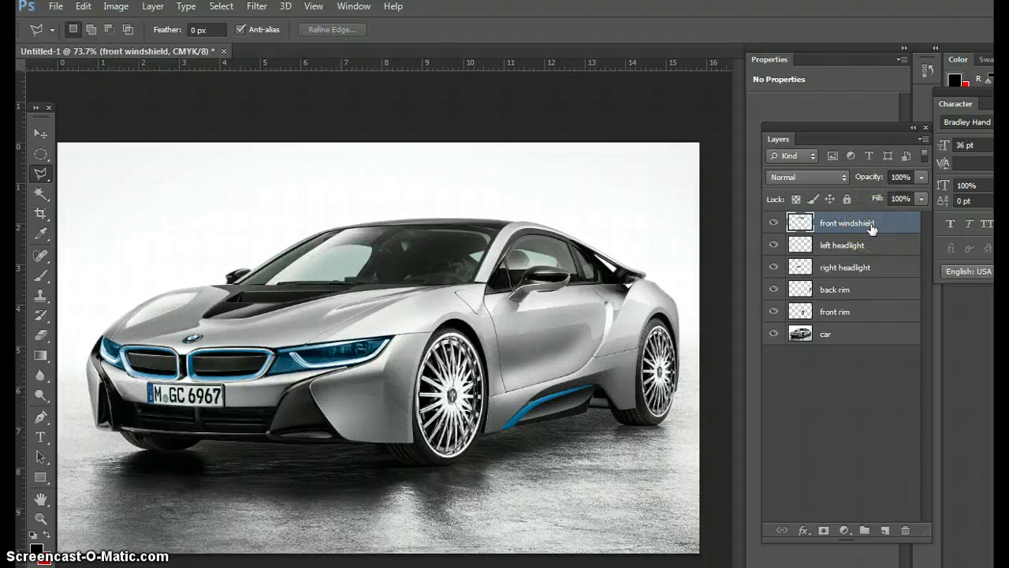
pyautogui.click(117, 7)
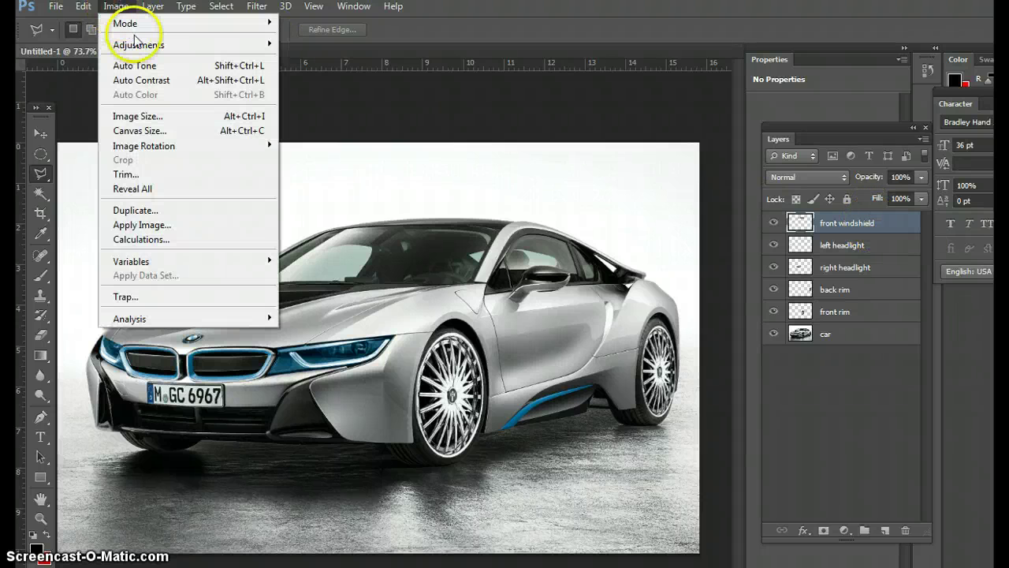
pyautogui.moveTo(142, 47)
pyautogui.click(325, 69)
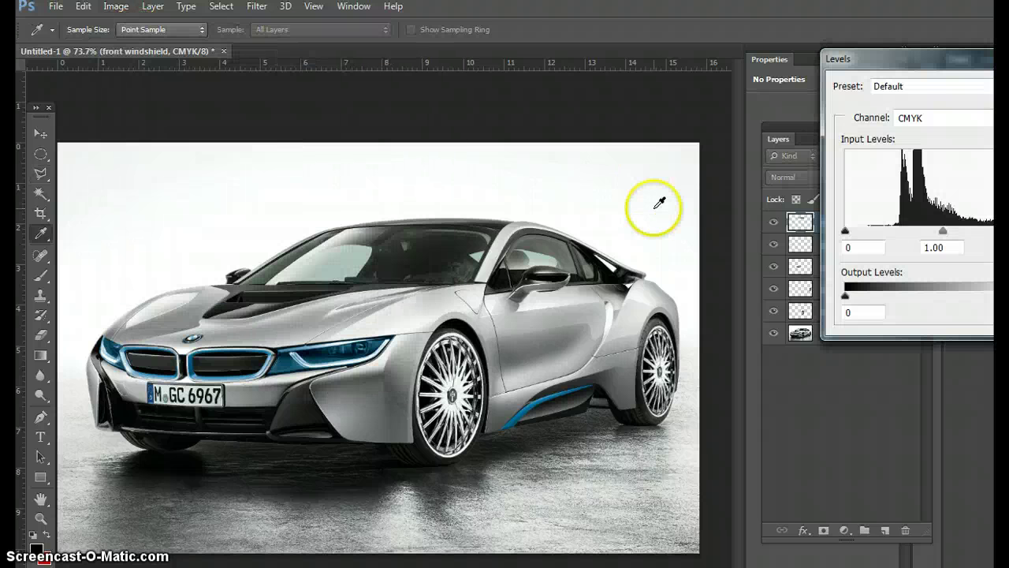
pyautogui.moveTo(975, 68); pyautogui.dragTo(810, 102)
pyautogui.moveTo(779, 264)
pyautogui.mouseDown()
pyautogui.moveTo(684, 268)
pyautogui.moveTo(853, 269)
pyautogui.mouseUp()
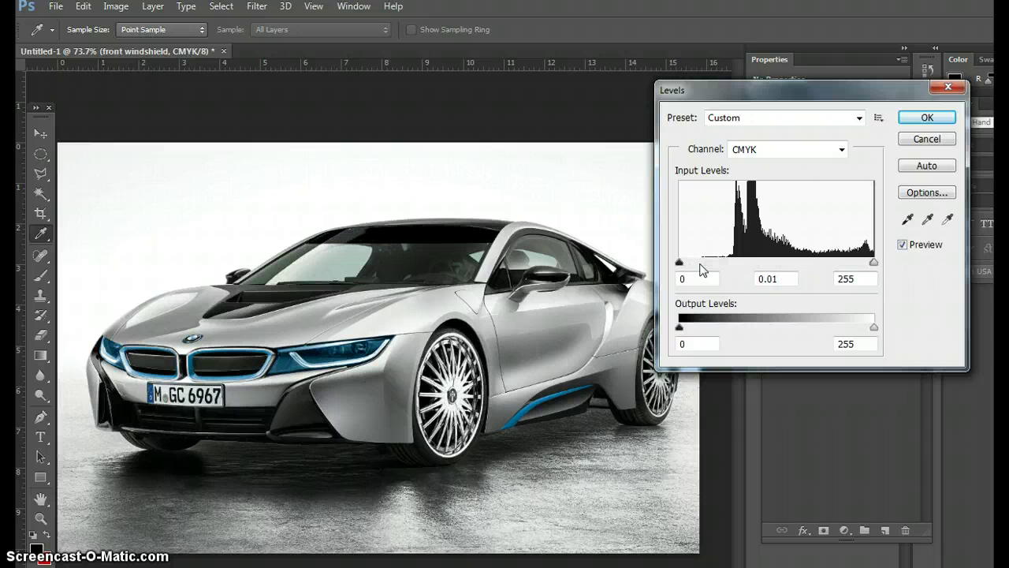
pyautogui.moveTo(870, 263); pyautogui.dragTo(855, 276)
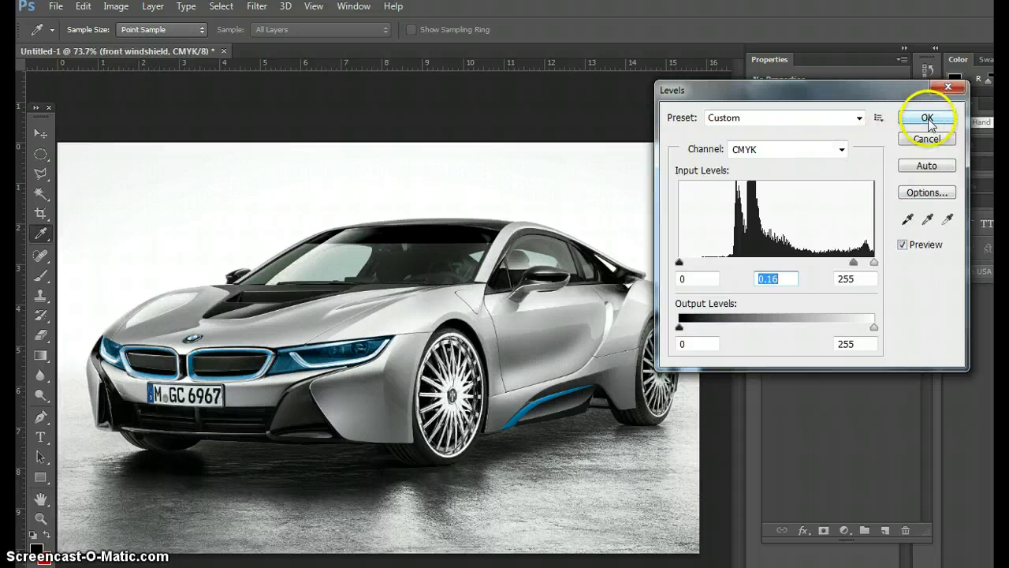
pyautogui.click(926, 117)
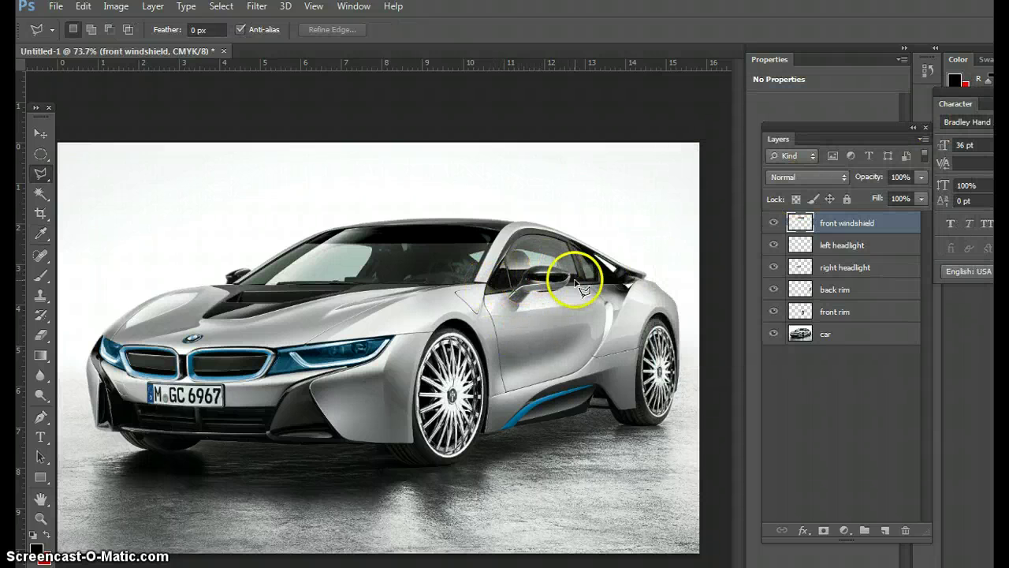
# - Select the glass of the car's front side window with the Polygonal Lasso tool, tracing around the wing mirror to leave it out
pyautogui.click(42, 174)
pyautogui.click(103, 186)
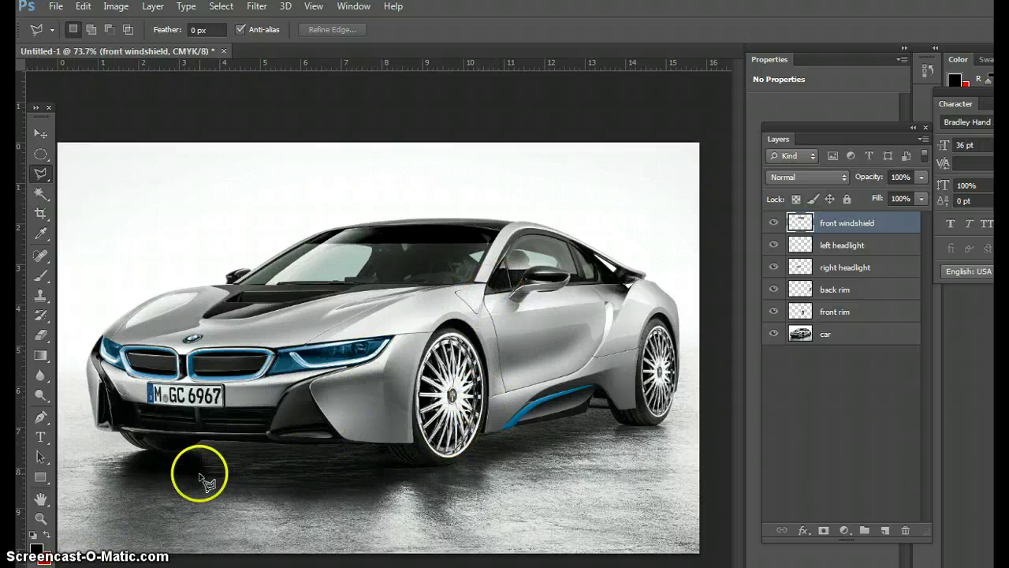
pyautogui.rightClick(37, 180)
pyautogui.click(110, 185)
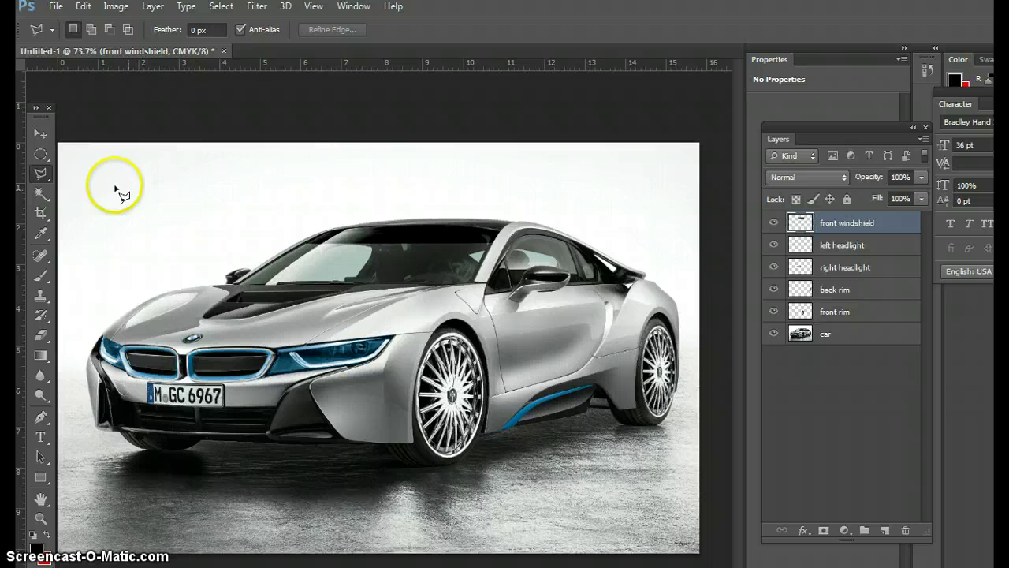
pyautogui.click(40, 518)
pyautogui.moveTo(560, 291); pyautogui.dragTo(452, 391)
pyautogui.click(41, 498)
pyautogui.moveTo(354, 352); pyautogui.dragTo(379, 350)
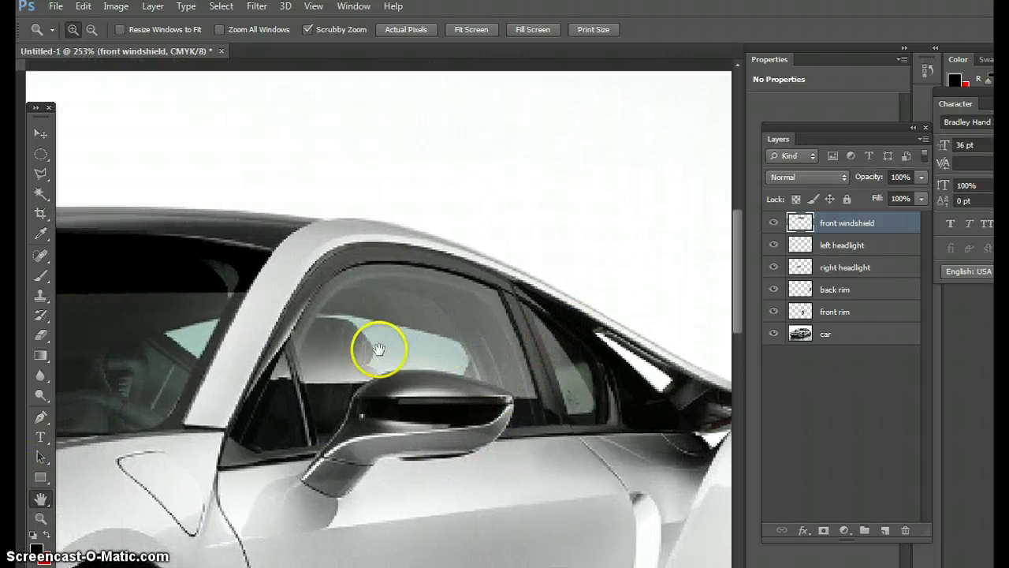
pyautogui.moveTo(473, 368); pyautogui.dragTo(462, 327)
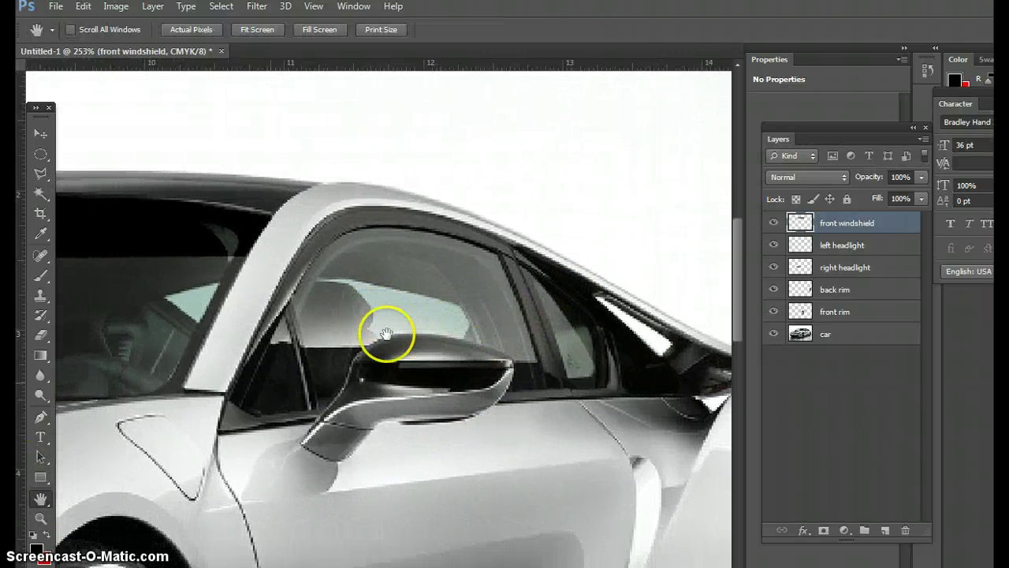
pyautogui.click(36, 177)
pyautogui.click(37, 176)
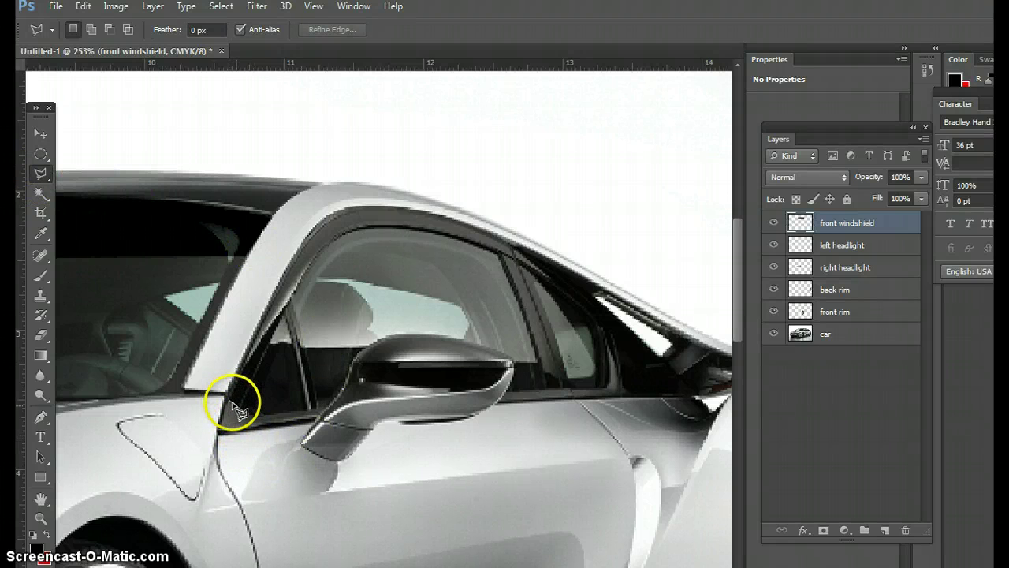
pyautogui.click(227, 405)
pyautogui.click(319, 412)
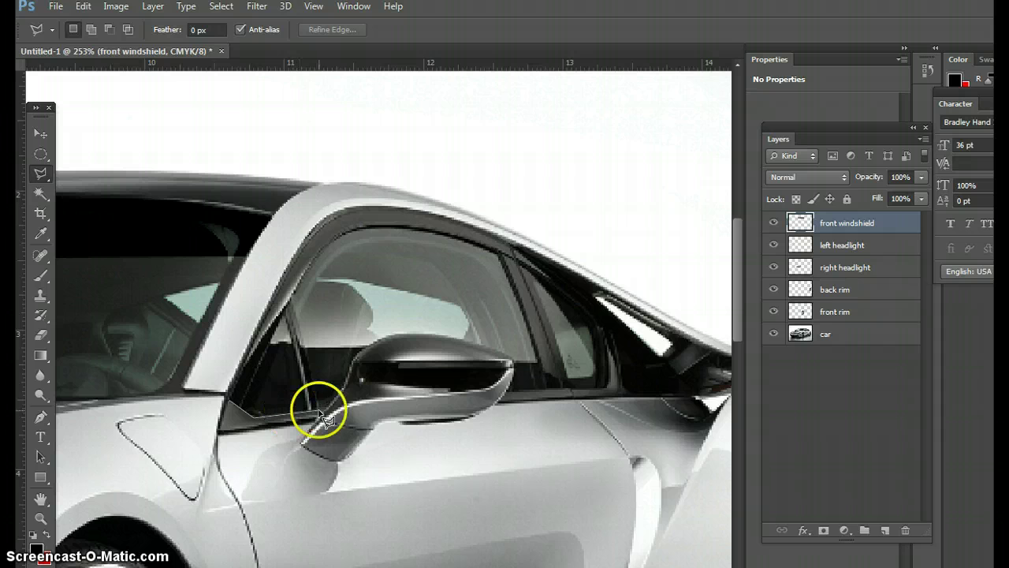
pyautogui.click(324, 410)
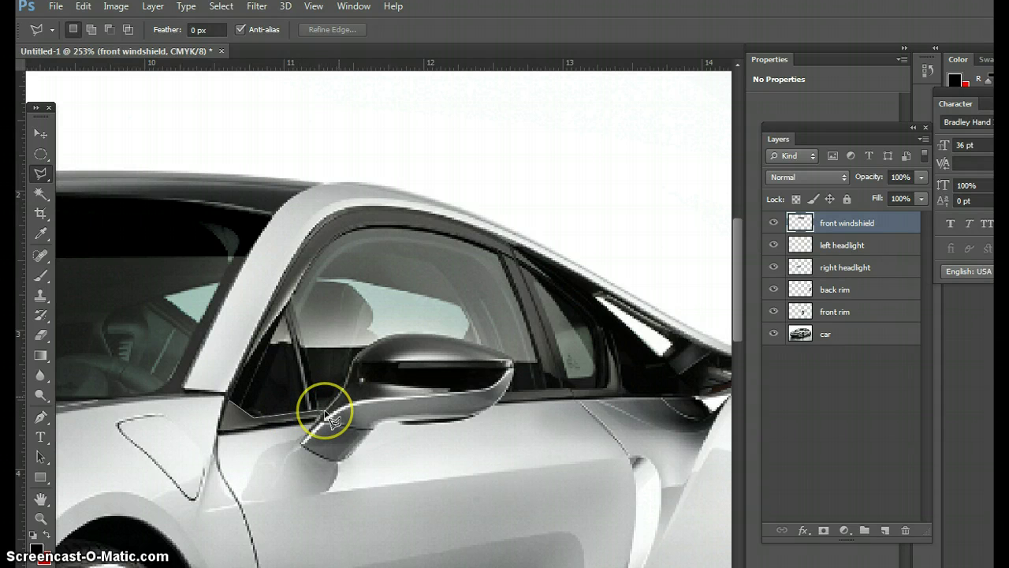
pyautogui.click(341, 388)
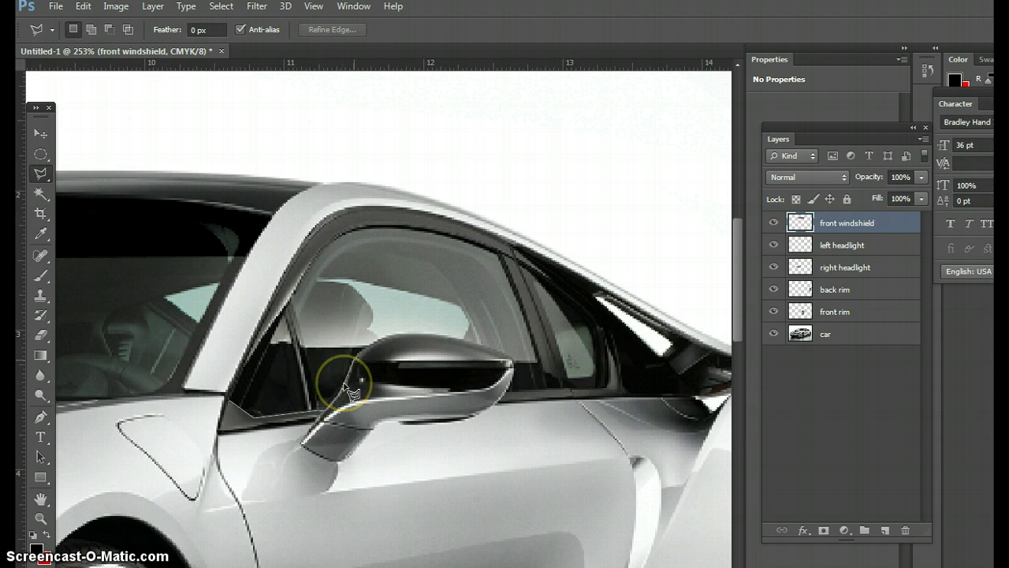
pyautogui.click(353, 386)
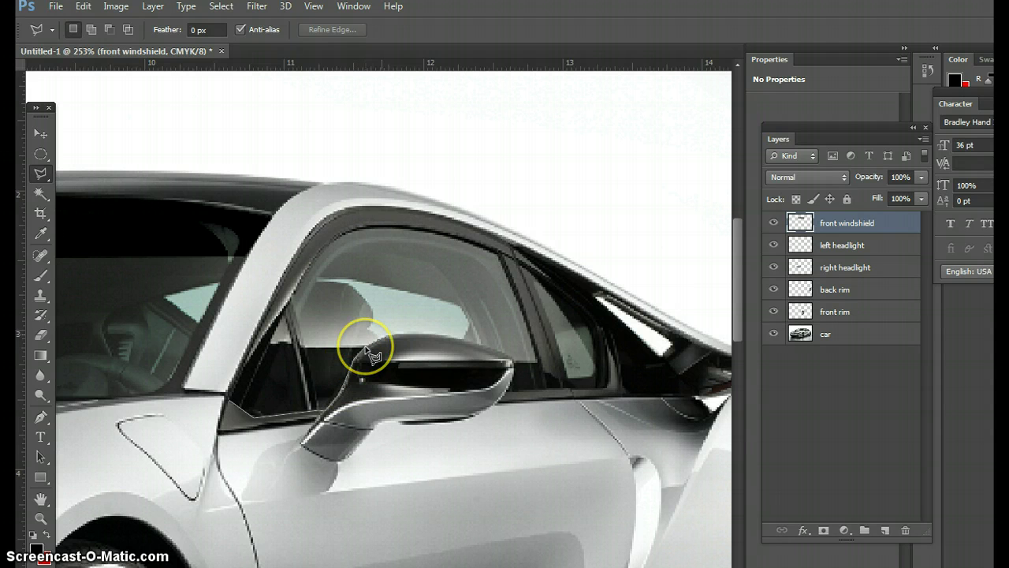
pyautogui.click(366, 348)
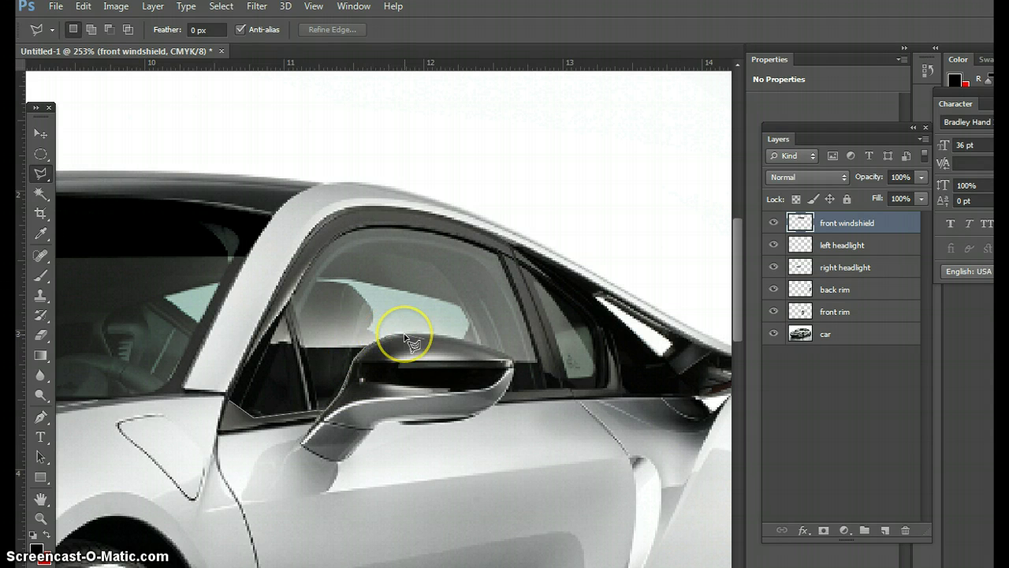
pyautogui.click(436, 338)
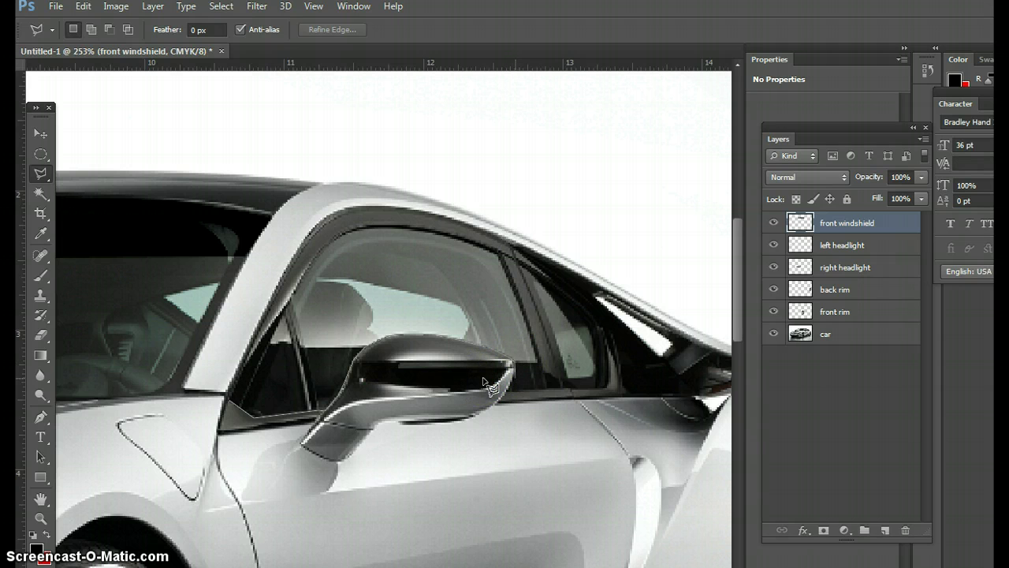
pyautogui.click(545, 389)
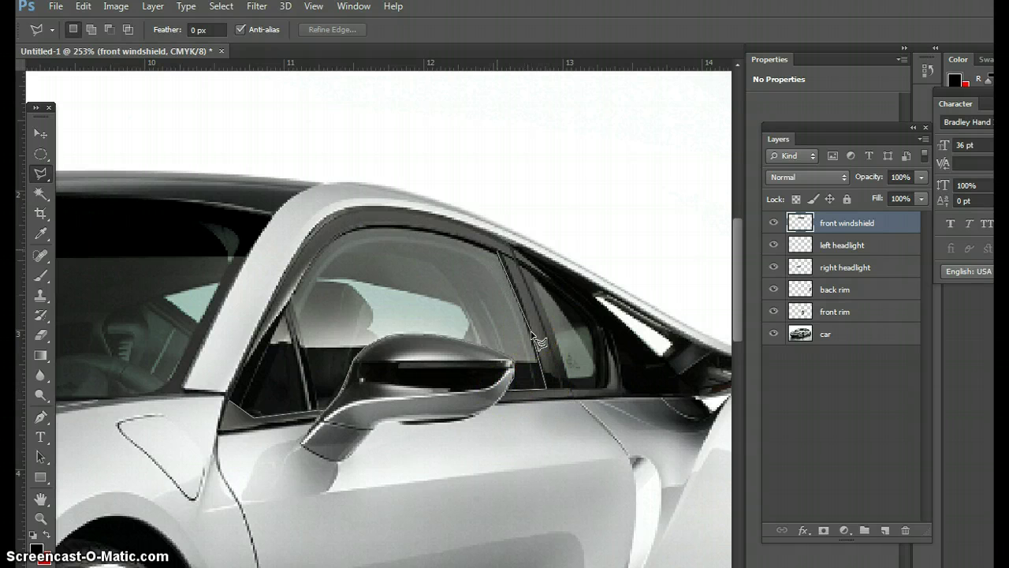
pyautogui.click(502, 257)
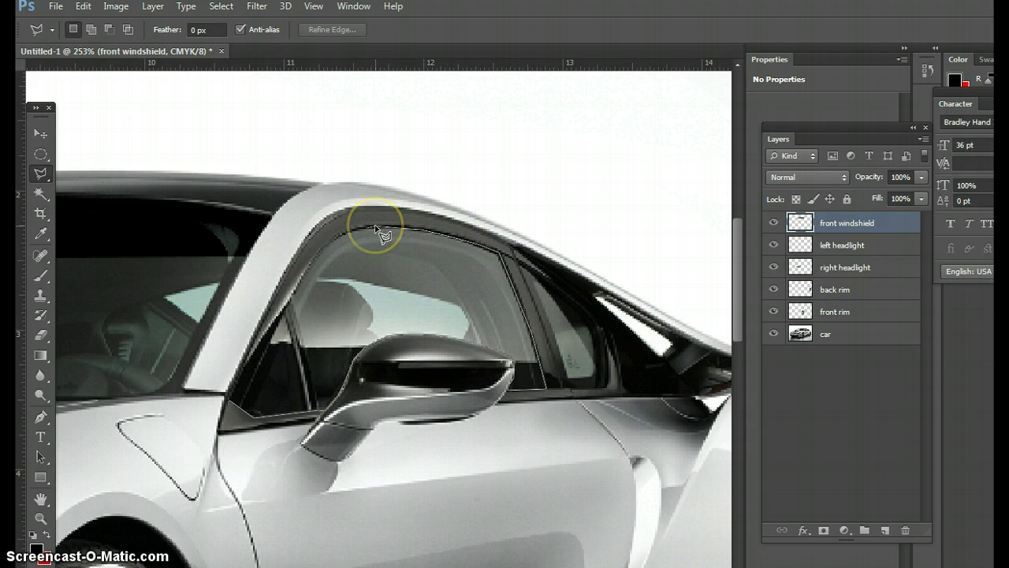
pyautogui.click(331, 239)
pyautogui.doubleClick(243, 405)
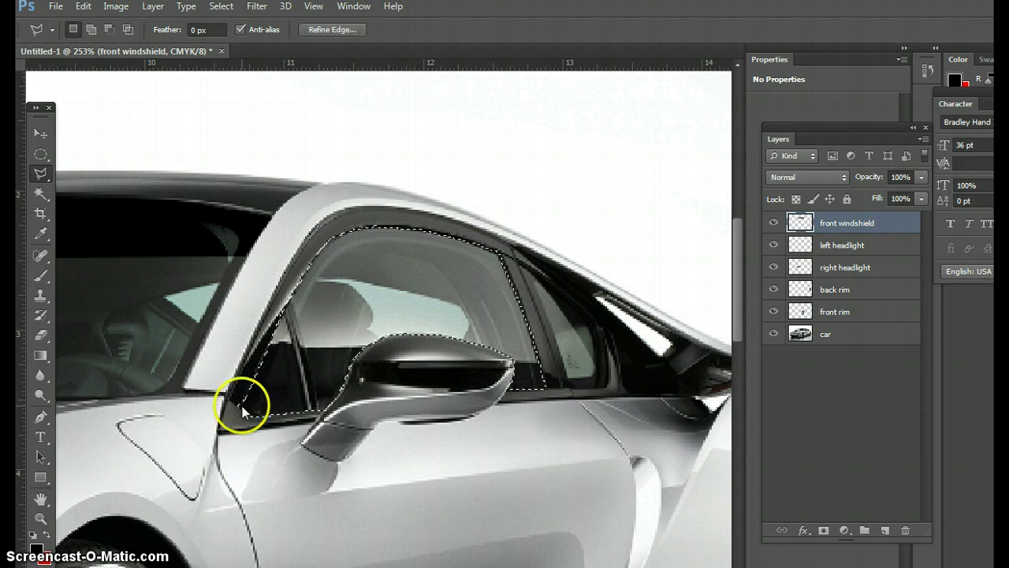
# - Copy the selected side window from the car layer and paste it as a new layer
pyautogui.click(851, 335)
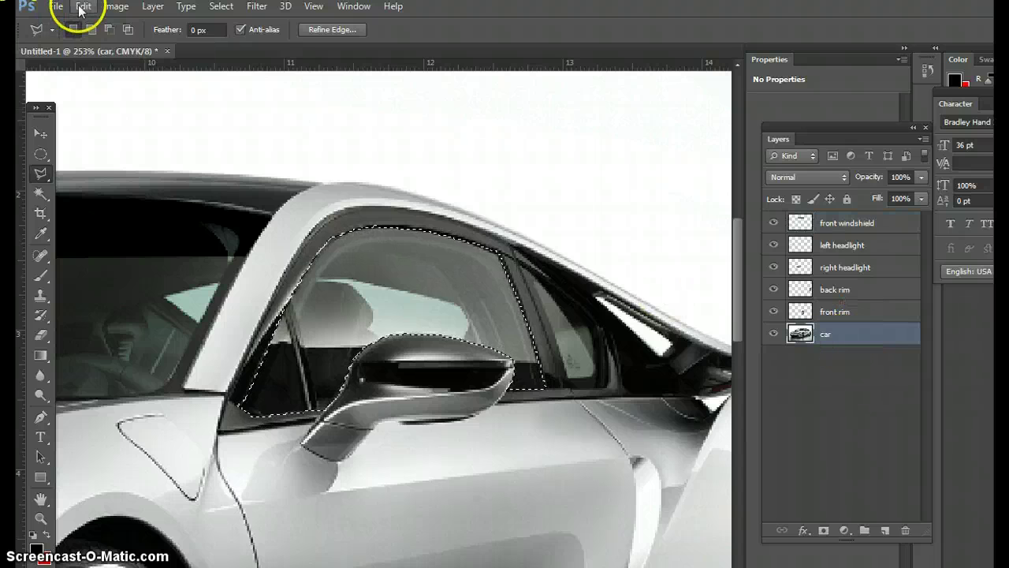
pyautogui.click(82, 7)
pyautogui.click(114, 110)
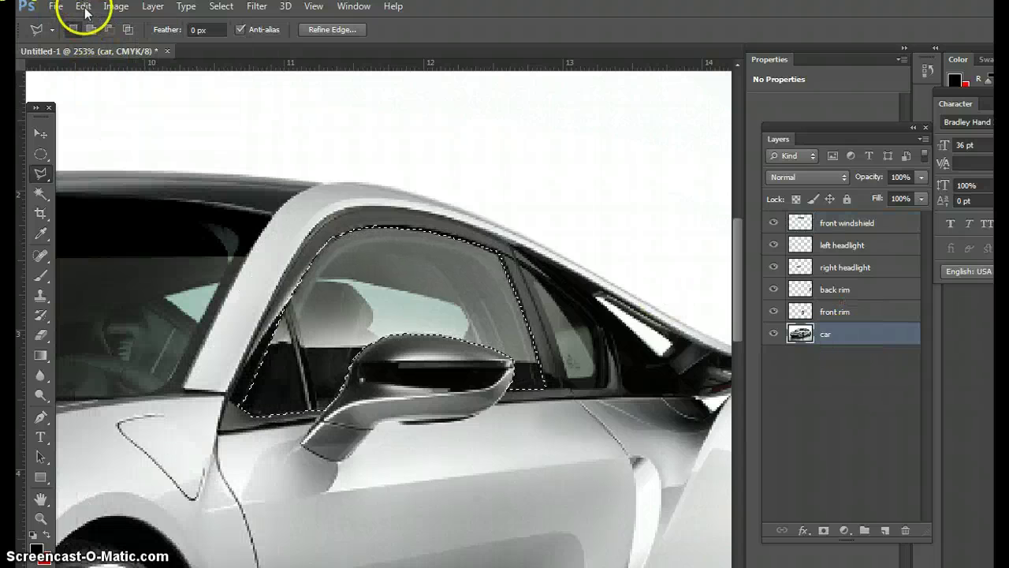
pyautogui.click(82, 6)
pyautogui.click(98, 138)
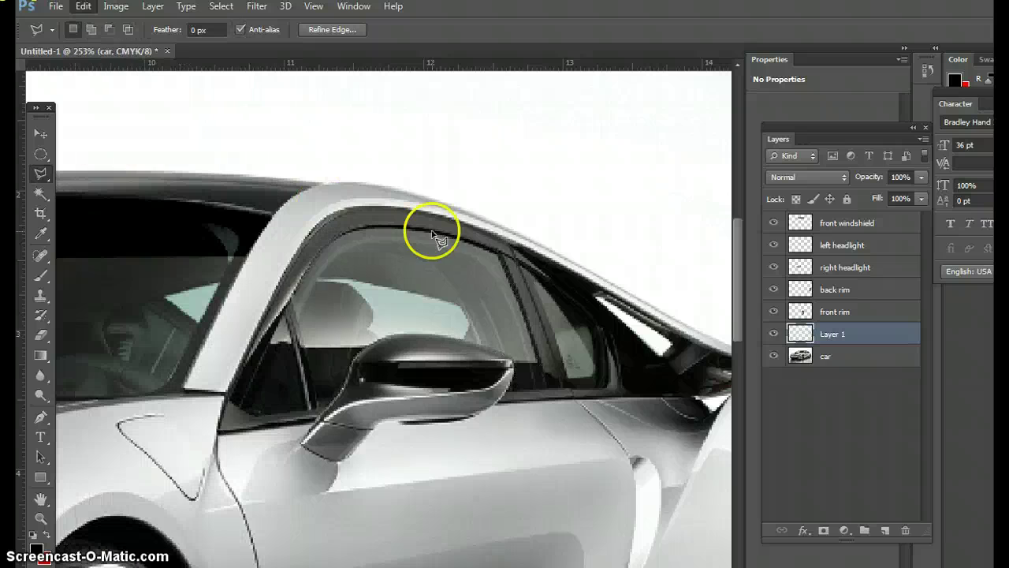
# - Hide the car layer, toggle the pasted window layer's visibility to check its content, and show the car layer again
pyautogui.click(774, 357)
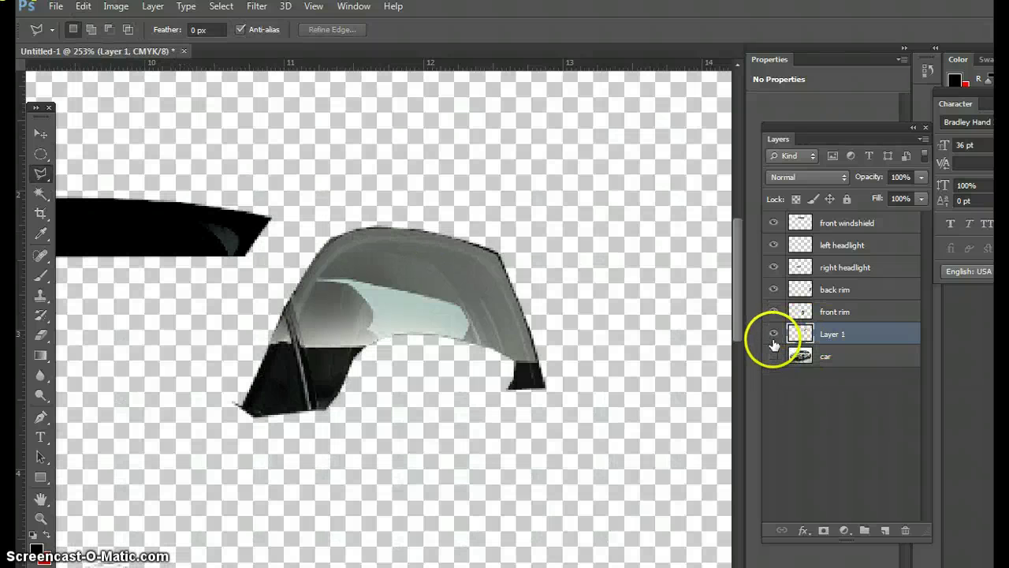
pyautogui.click(774, 334)
pyautogui.click(774, 334)
pyautogui.click(774, 334)
pyautogui.click(774, 334)
pyautogui.click(774, 355)
# - Move the pasted side window layer to the top of the stack and rename it "left window"
pyautogui.moveTo(840, 341); pyautogui.dragTo(853, 222)
pyautogui.doubleClick(834, 224)
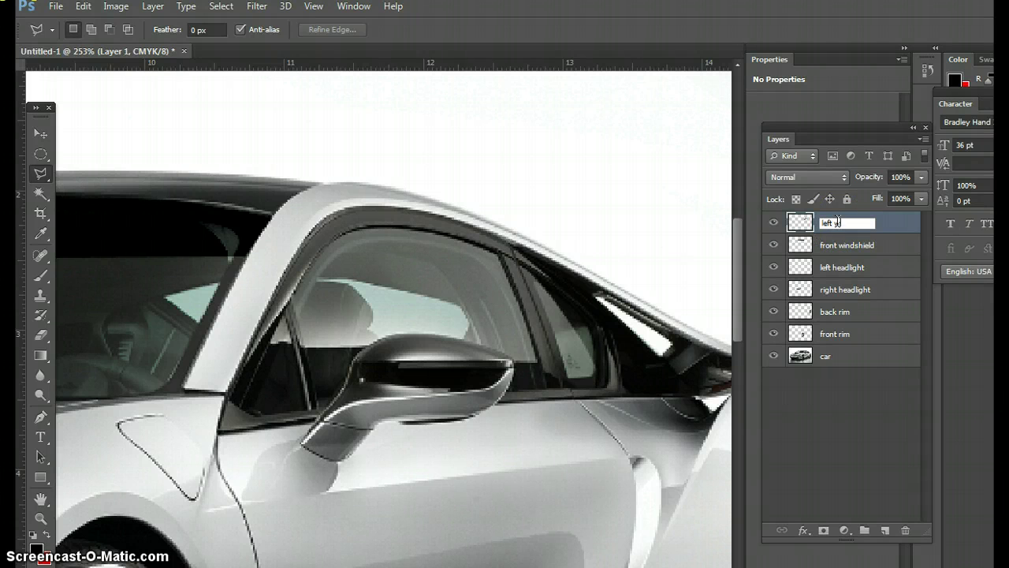
pyautogui.write('left window')
pyautogui.press('Return')
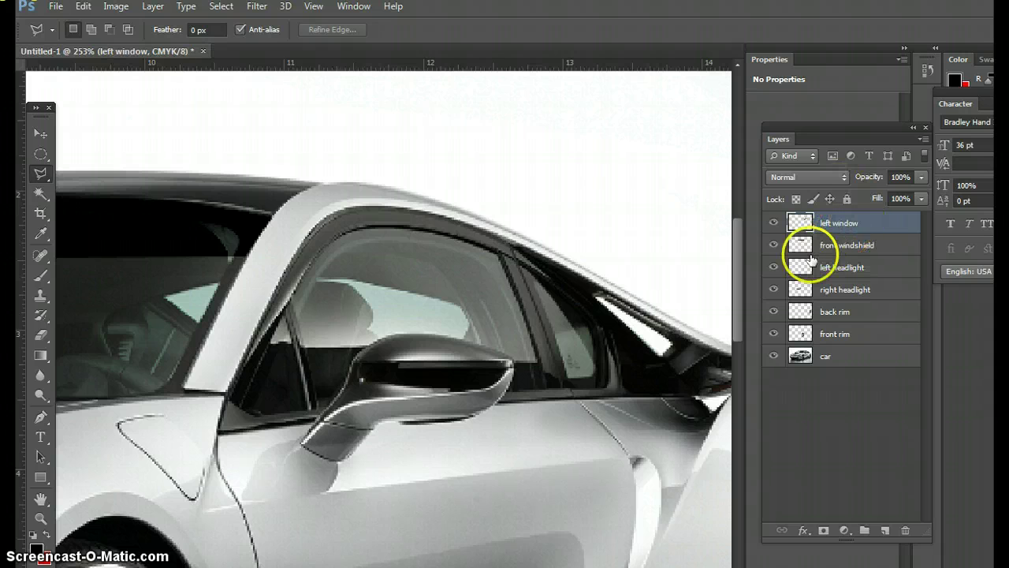
# - Darken the left window layer strongly with Levels by shifting the midtone input towards the dark extreme
pyautogui.hotkey('ctrl', 'l')
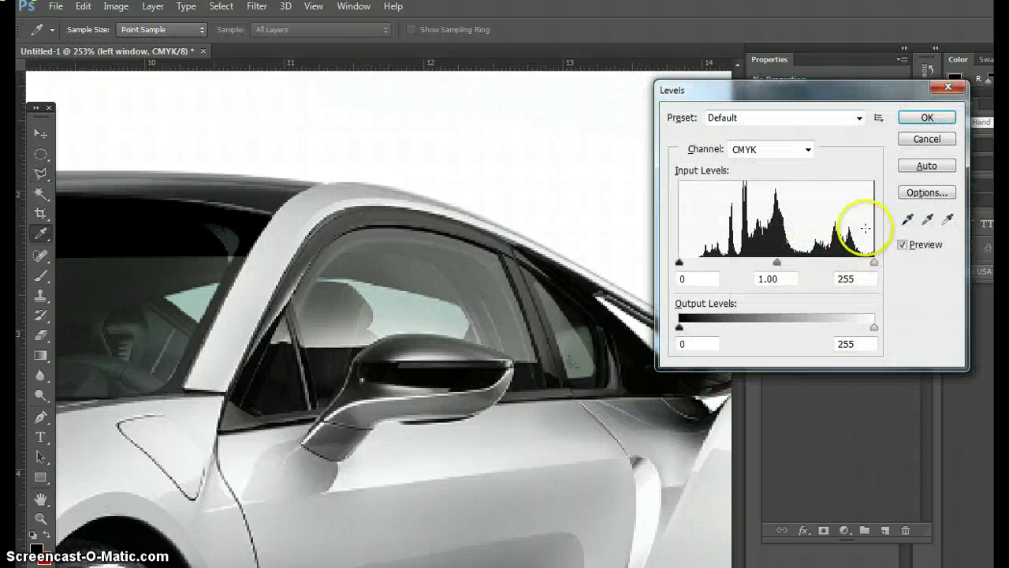
pyautogui.click(925, 142)
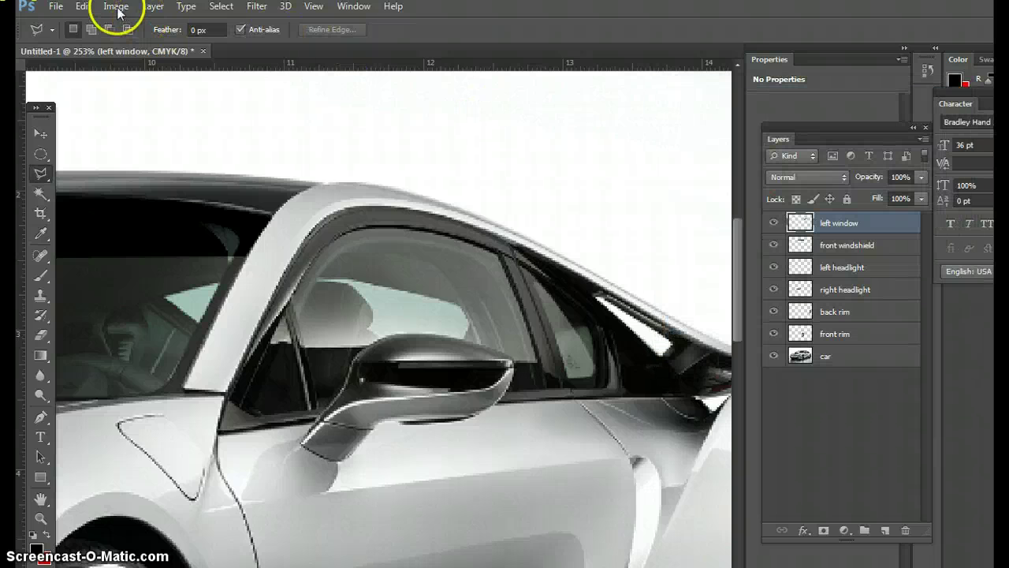
pyautogui.click(116, 7)
pyautogui.moveTo(142, 45)
pyautogui.click(326, 63)
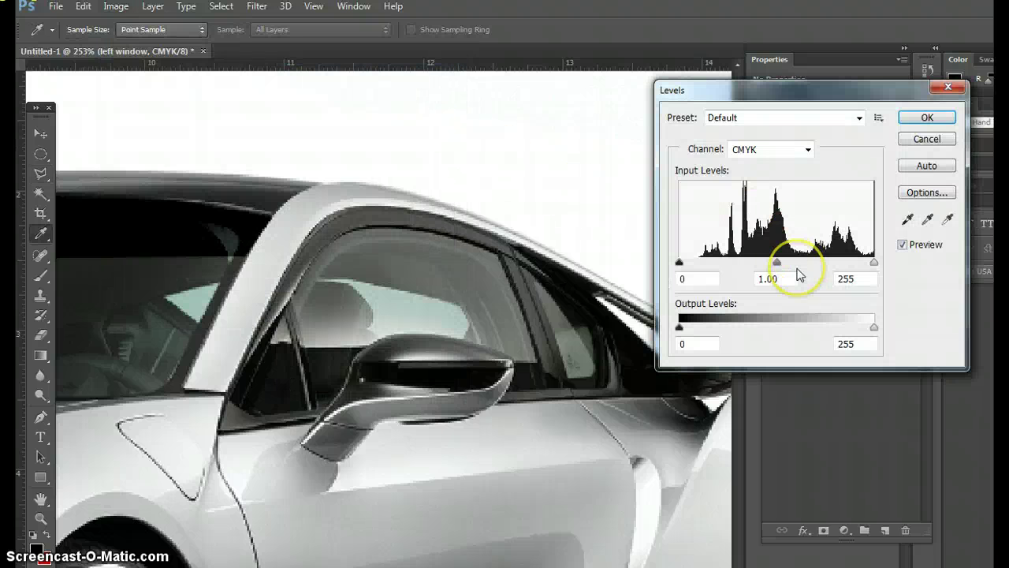
pyautogui.moveTo(778, 262)
pyautogui.mouseDown()
pyautogui.moveTo(871, 262)
pyautogui.moveTo(762, 262)
pyautogui.mouseUp()
pyautogui.press('BackSpace')
pyautogui.write('1')
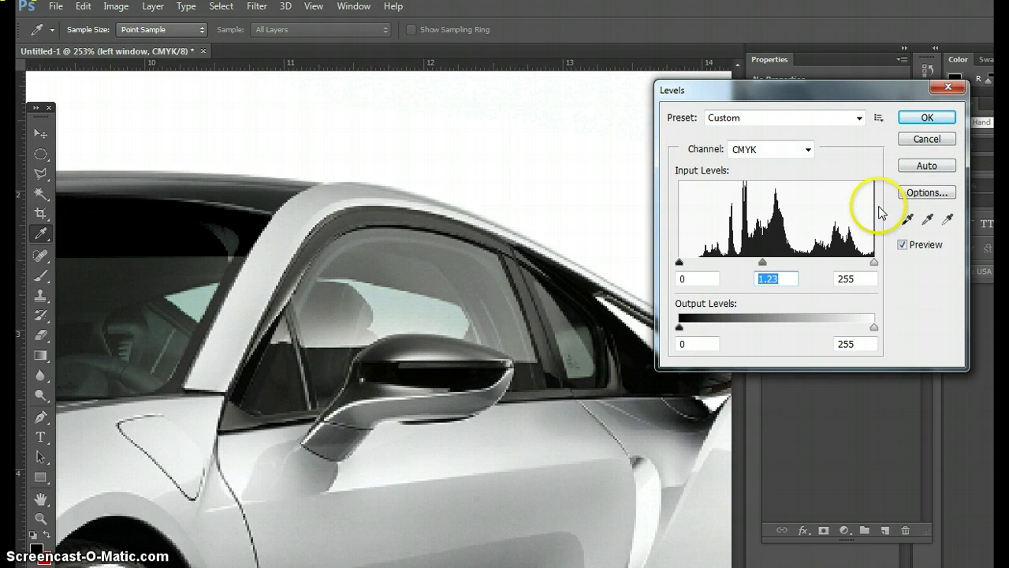
pyautogui.hotkey('ctrl', '0')
pyautogui.moveTo(809, 87); pyautogui.dragTo(831, 78)
pyautogui.moveTo(784, 253); pyautogui.dragTo(971, 257)
pyautogui.press('BackSpace')
pyautogui.write('1')
pyautogui.click(971, 104)
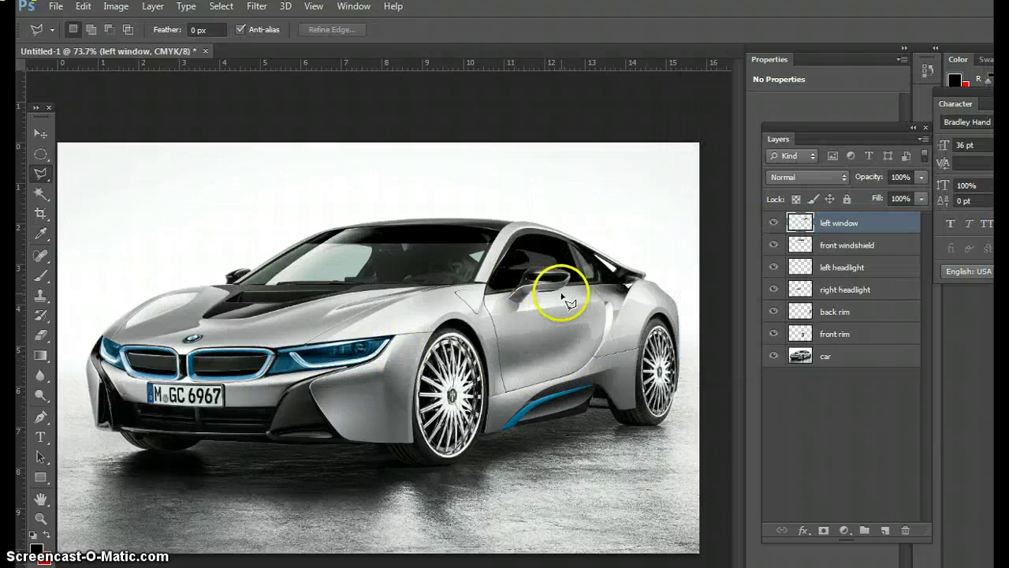
# - Darken the left window layer further with a second Levels adjustment, setting the midtone input to 0.67
pyautogui.hotkey('ctrl', 'l')
pyautogui.moveTo(852, 83); pyautogui.dragTo(795, 26)
pyautogui.moveTo(645, 257)
pyautogui.mouseDown()
pyautogui.moveTo(679, 256)
pyautogui.moveTo(643, 258)
pyautogui.mouseUp()
pyautogui.moveTo(838, 256)
pyautogui.mouseDown()
pyautogui.moveTo(645, 256)
pyautogui.moveTo(839, 257)
pyautogui.mouseUp()
pyautogui.moveTo(744, 193); pyautogui.dragTo(766, 193)
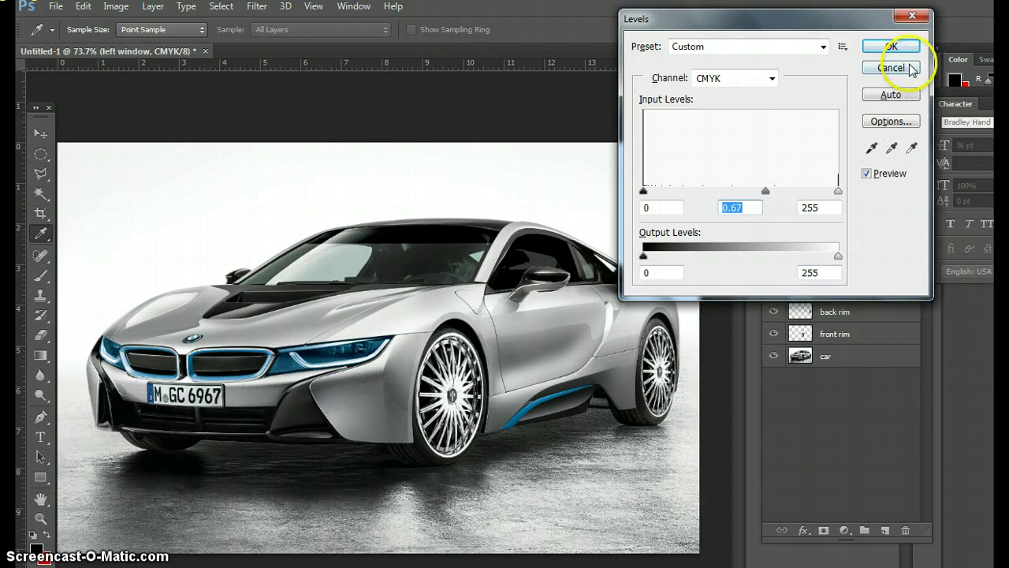
pyautogui.click(892, 48)
# - Hide every layer above the car layer to view the original photo
pyautogui.click(775, 245)
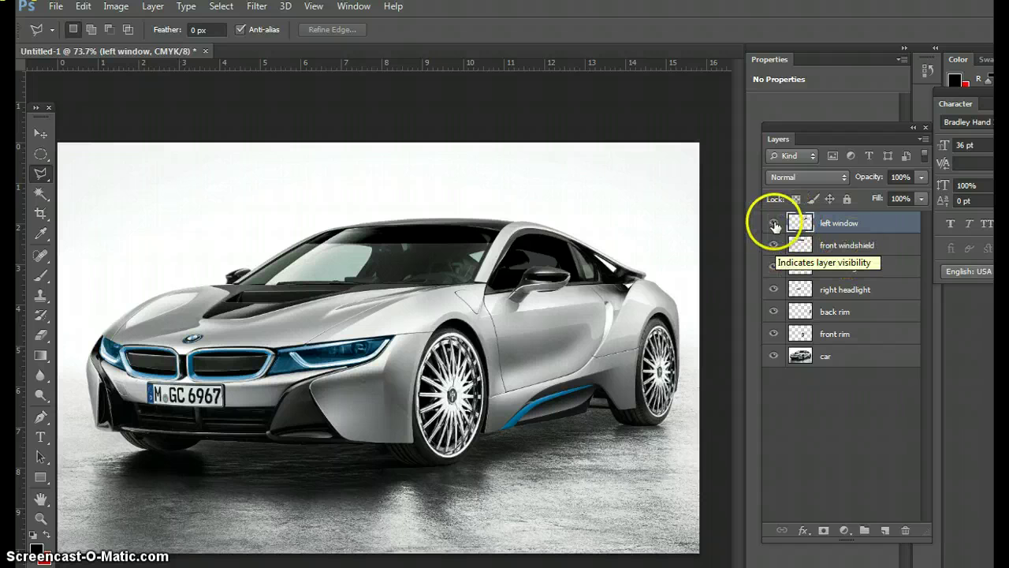
pyautogui.click(773, 224)
pyautogui.click(772, 245)
pyautogui.click(771, 273)
pyautogui.click(772, 290)
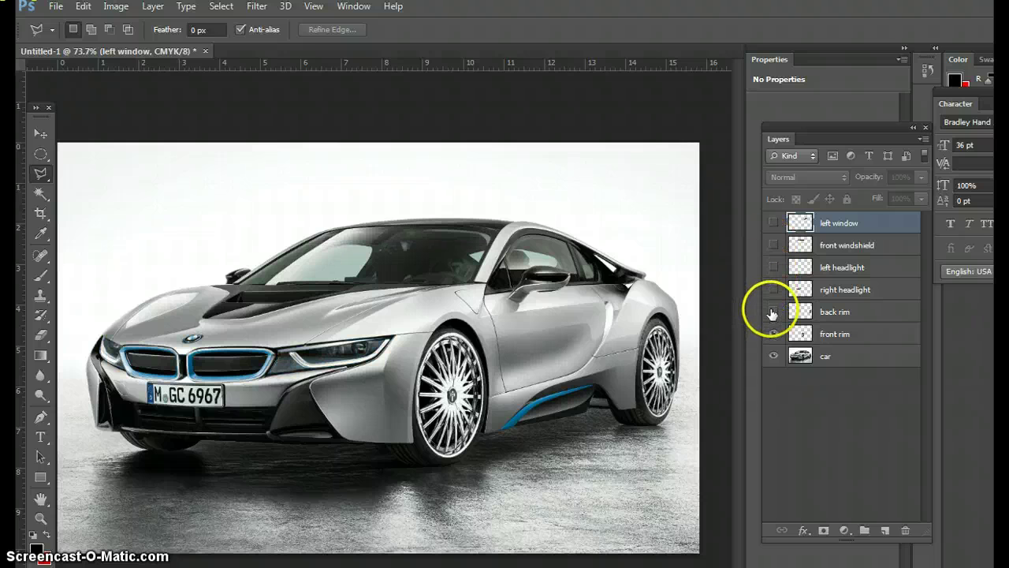
pyautogui.click(773, 311)
pyautogui.click(773, 334)
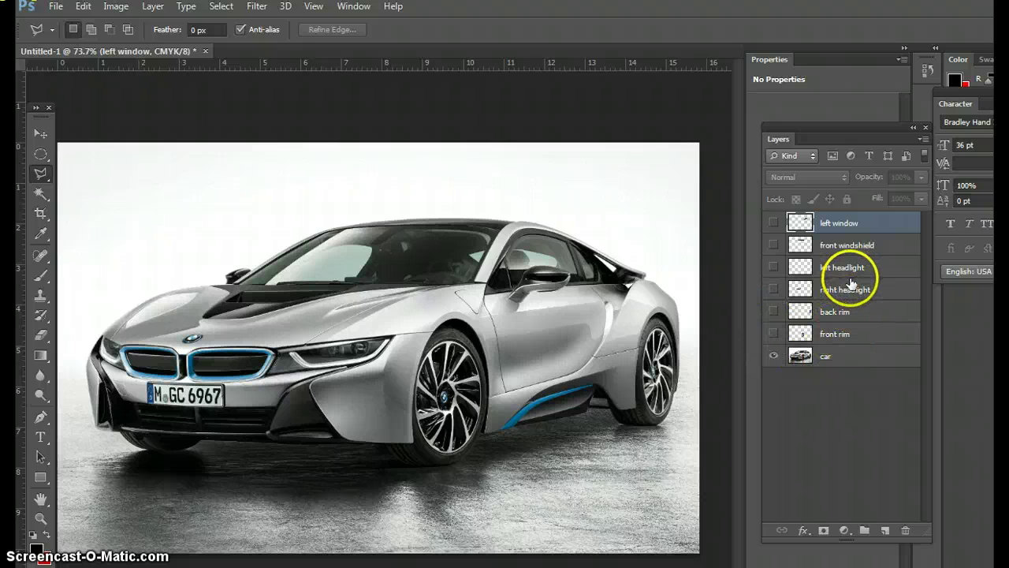
# - Show the rim, headlight, windshield and window layers again in turn, toggling the headlights to compare each edit with the original
pyautogui.click(773, 334)
pyautogui.click(774, 312)
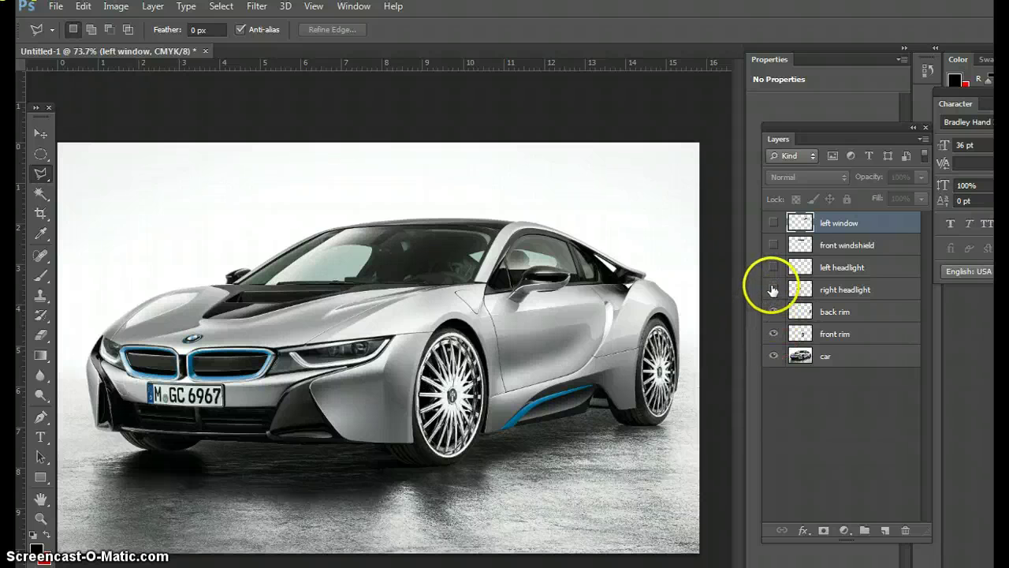
pyautogui.click(773, 290)
pyautogui.click(771, 268)
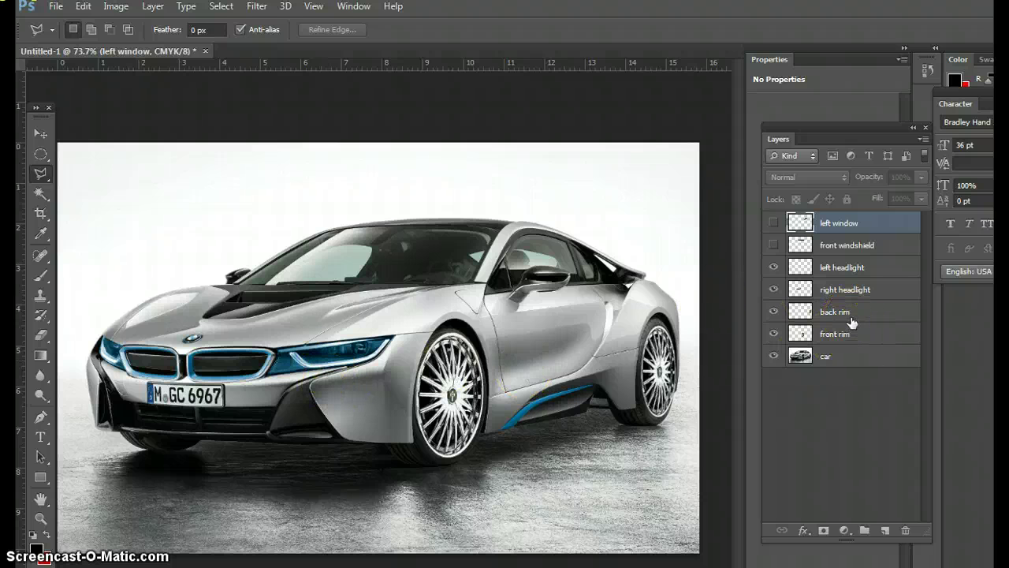
pyautogui.click(772, 268)
pyautogui.click(772, 290)
pyautogui.click(773, 269)
pyautogui.click(772, 290)
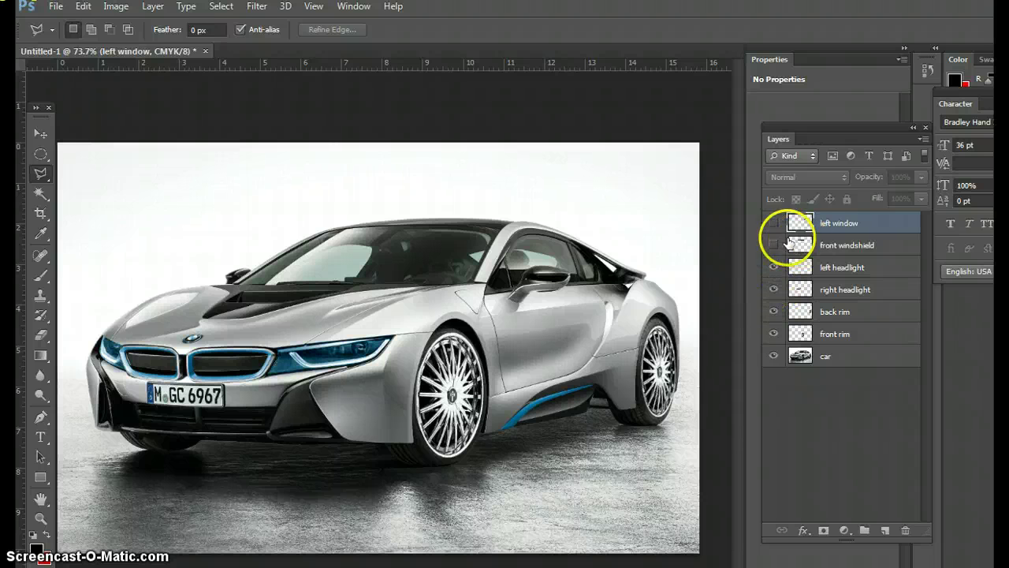
pyautogui.click(773, 245)
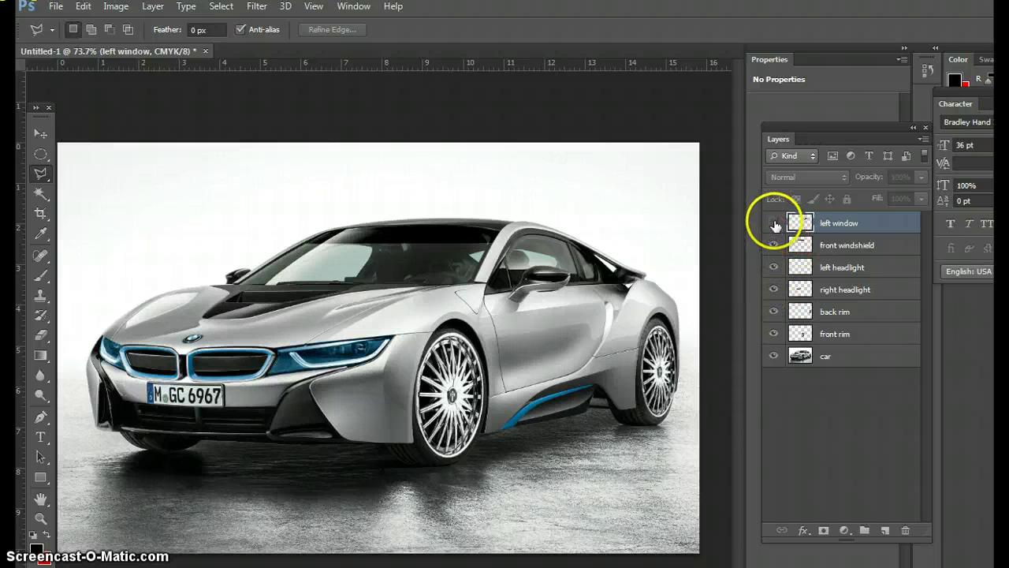
pyautogui.click(774, 224)
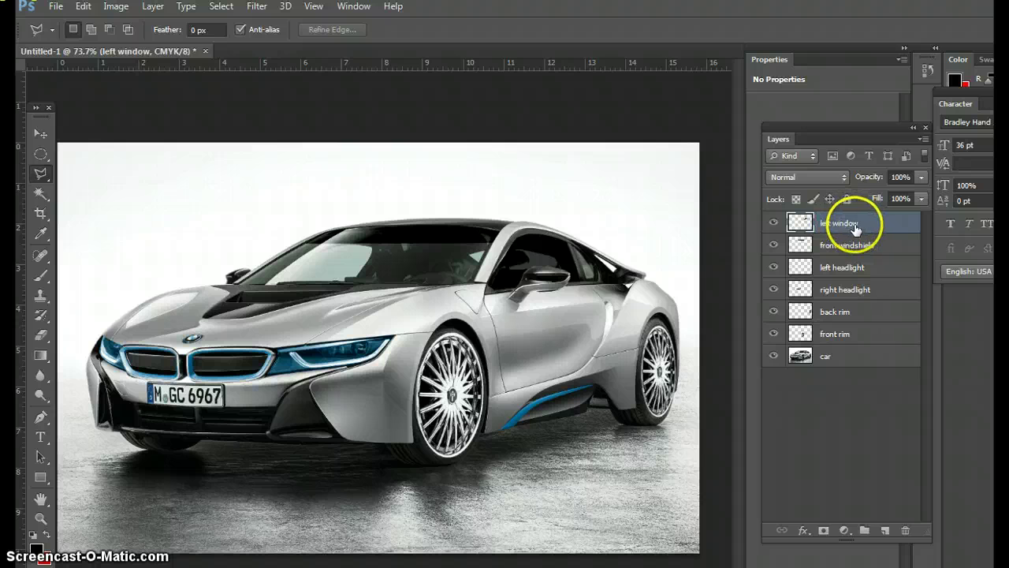